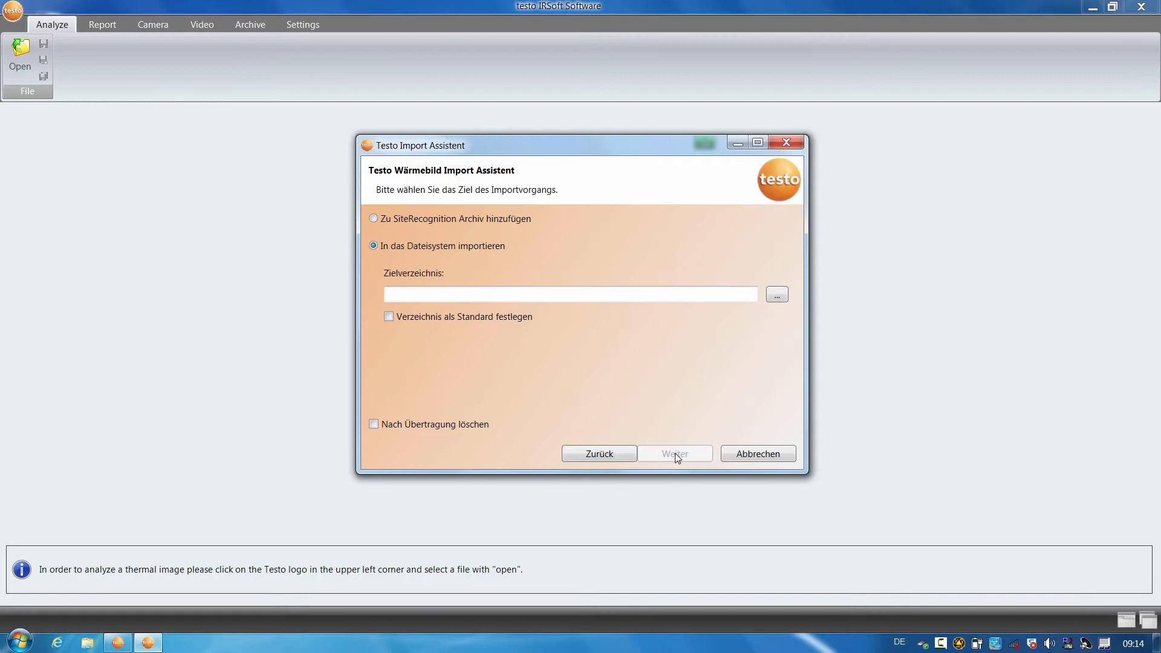
# Step: Import the camera's thermal images into the file system with the Desktop as target directory and close the import assistant
pyautogui.click(776, 295)
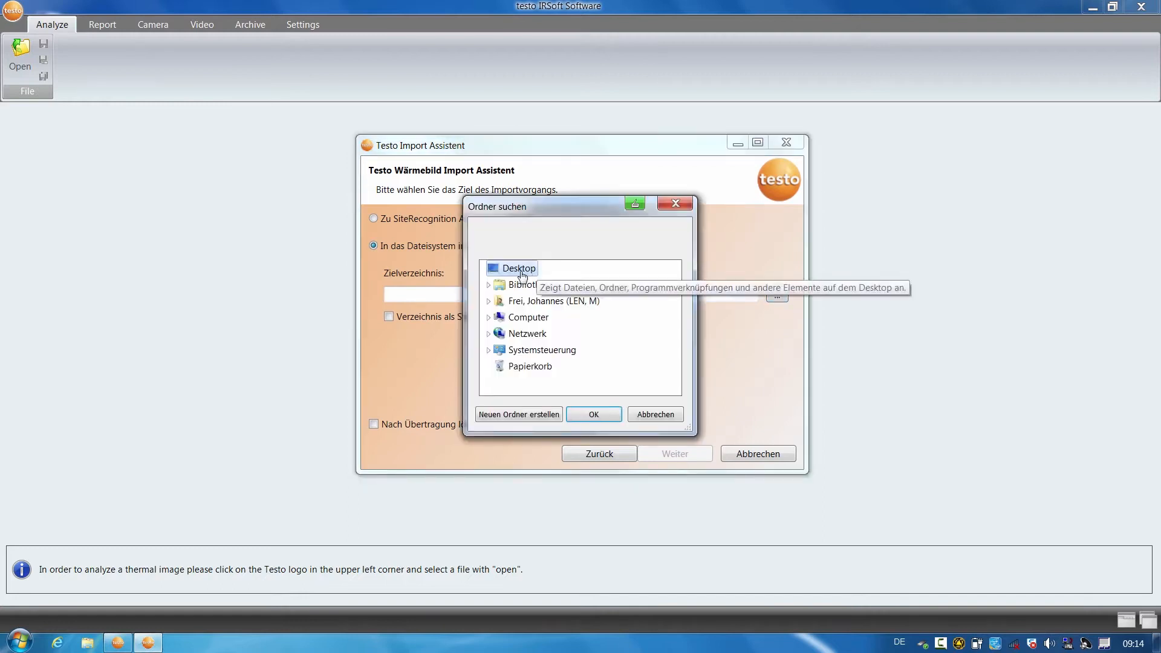
pyautogui.click(604, 415)
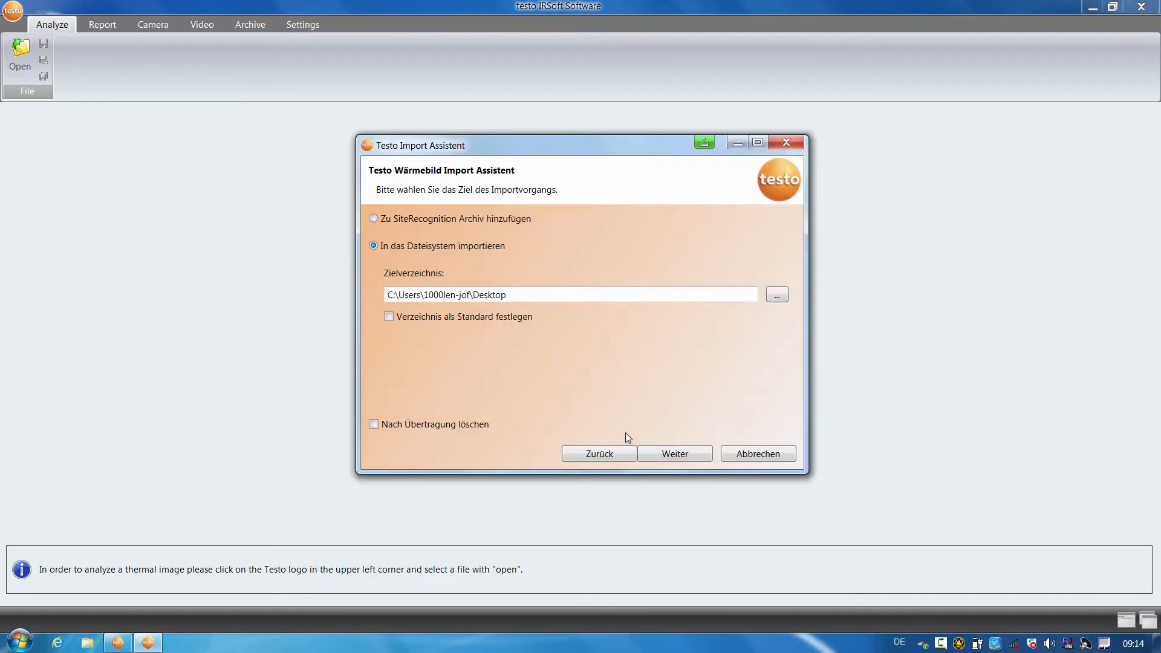
pyautogui.click(682, 458)
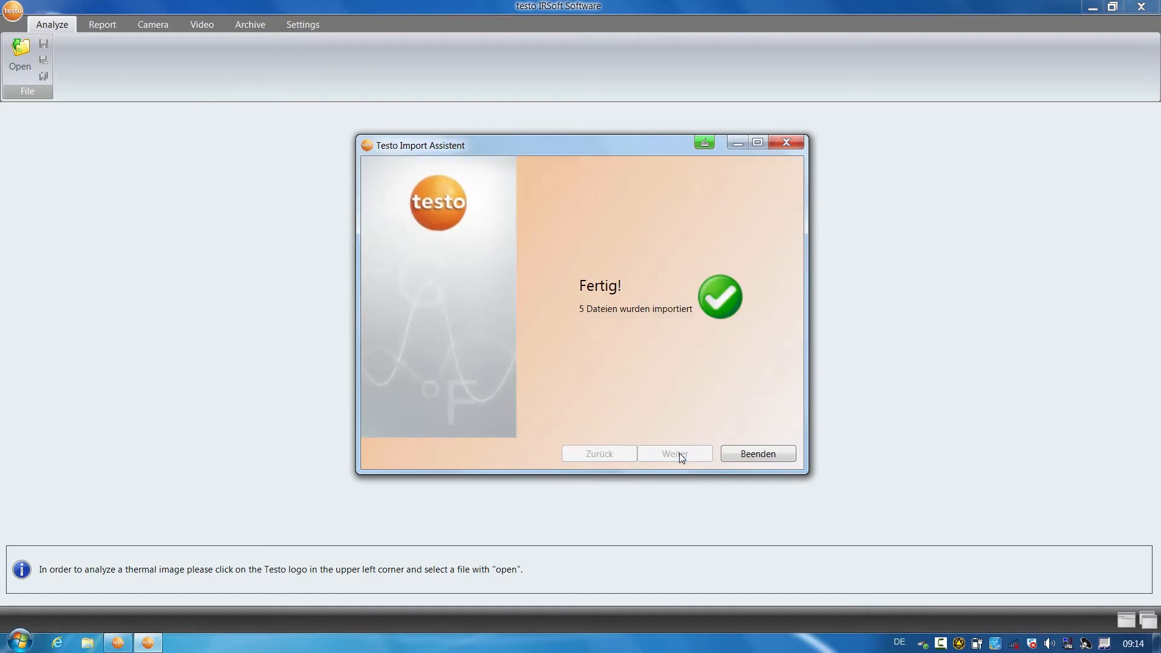
pyautogui.click(757, 454)
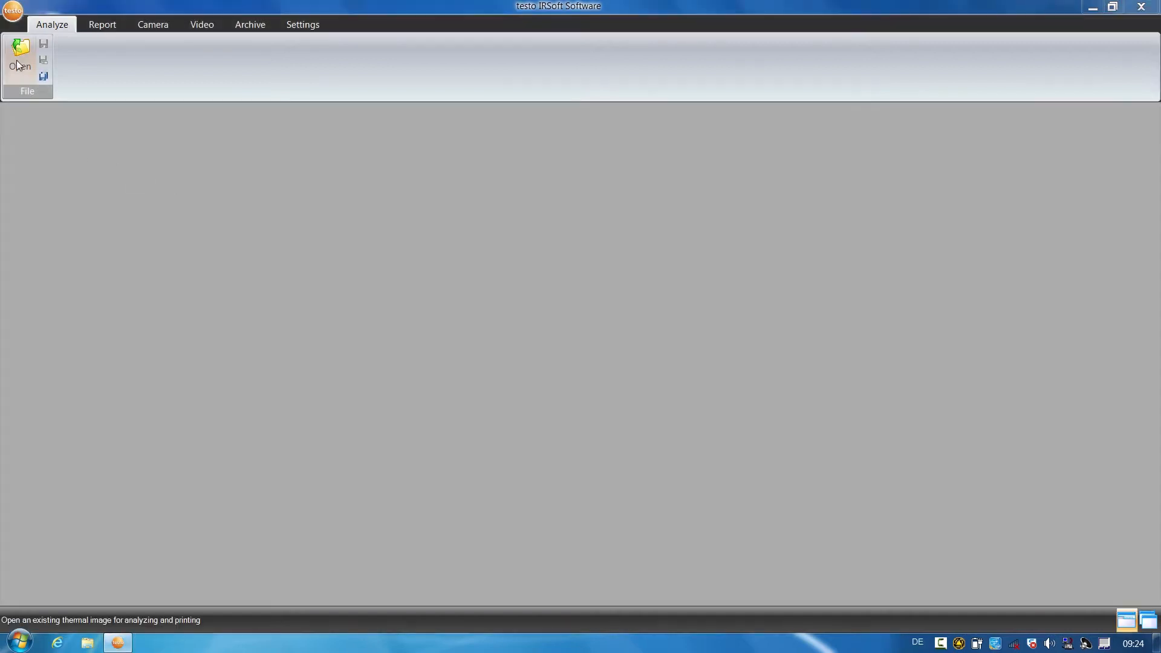
# Step: Open the thermal images Heating, Housefacade, Underfloorheating, Wall and Window together from the imported Desktop folder
pyautogui.click(20, 53)
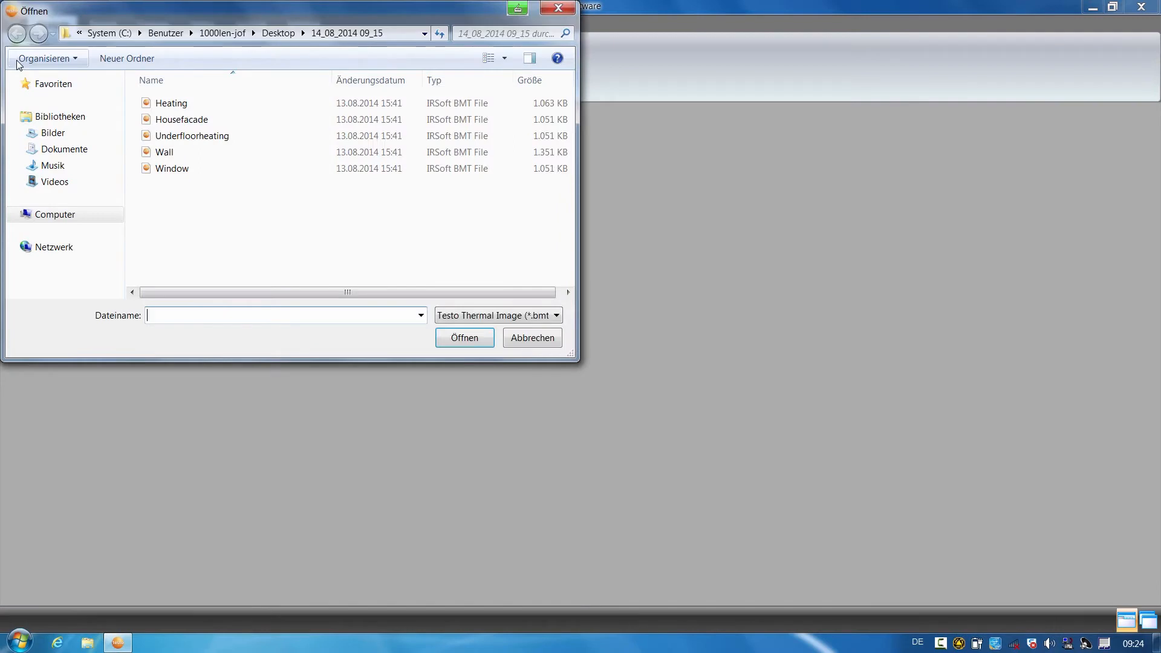
pyautogui.moveTo(196, 194); pyautogui.dragTo(166, 101)
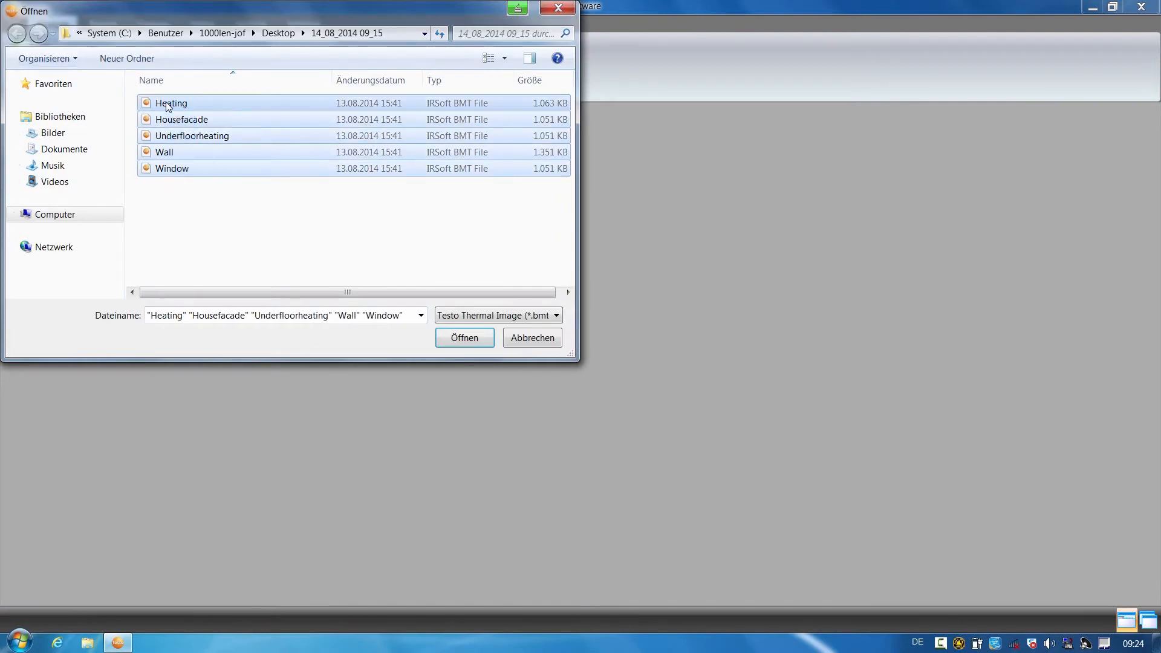
pyautogui.click(460, 339)
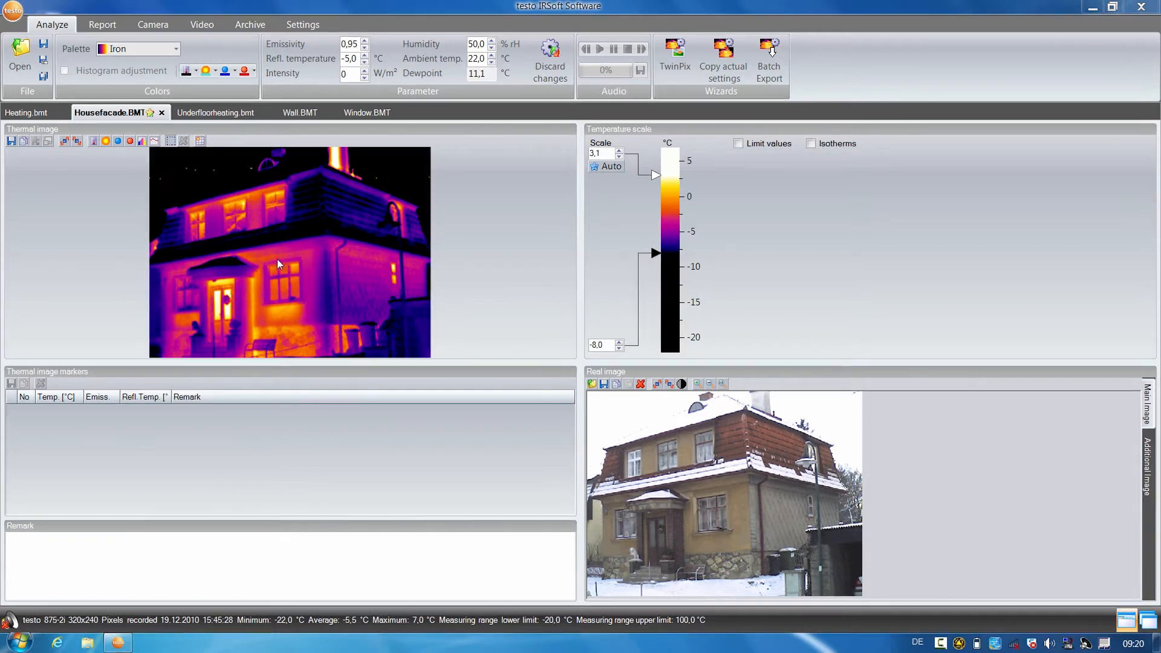
# Step: Draw an arbitrary, nearly horizontal profile line across the wall below the ground-floor window in the Housefacade thermal image
pyautogui.click(154, 142)
pyautogui.click(177, 157)
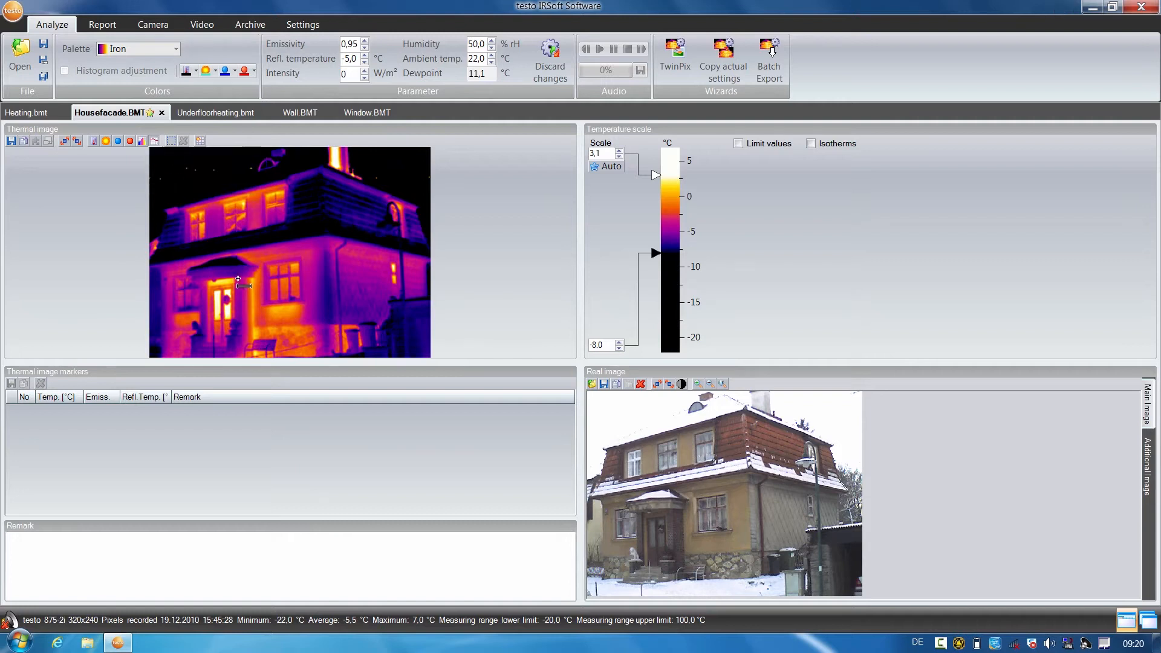
pyautogui.moveTo(254, 311); pyautogui.dragTo(315, 312)
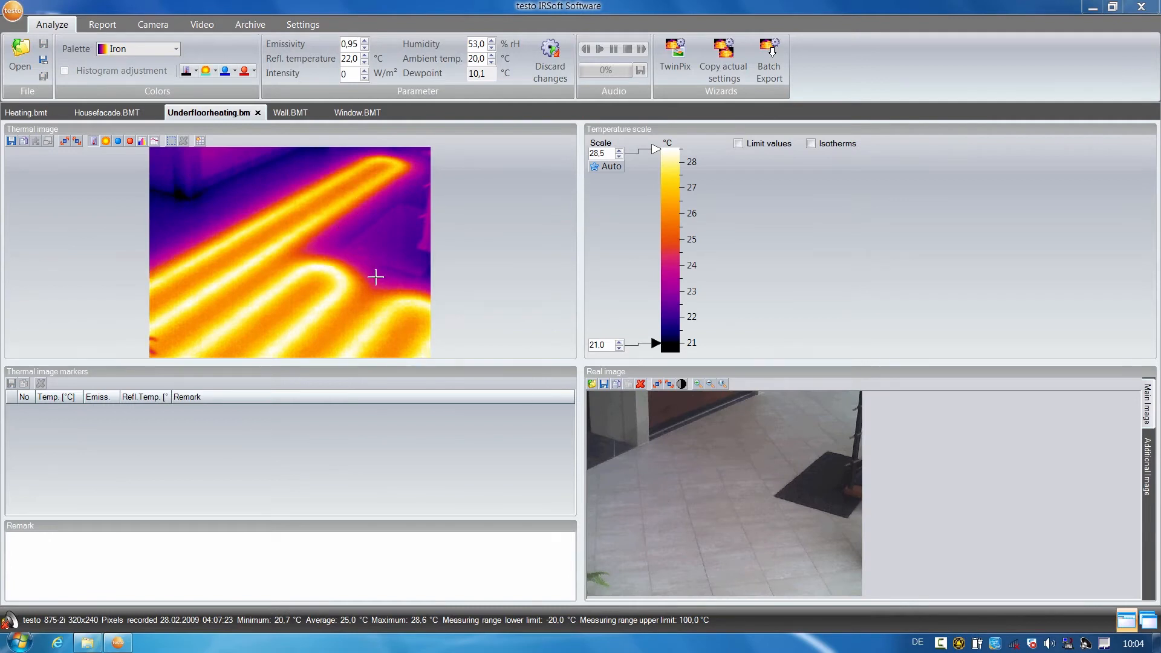
# Step: Start a TwinPix overlay for the Underfloorheating image and set four matching marking points in the thermal and real images
pyautogui.click(674, 58)
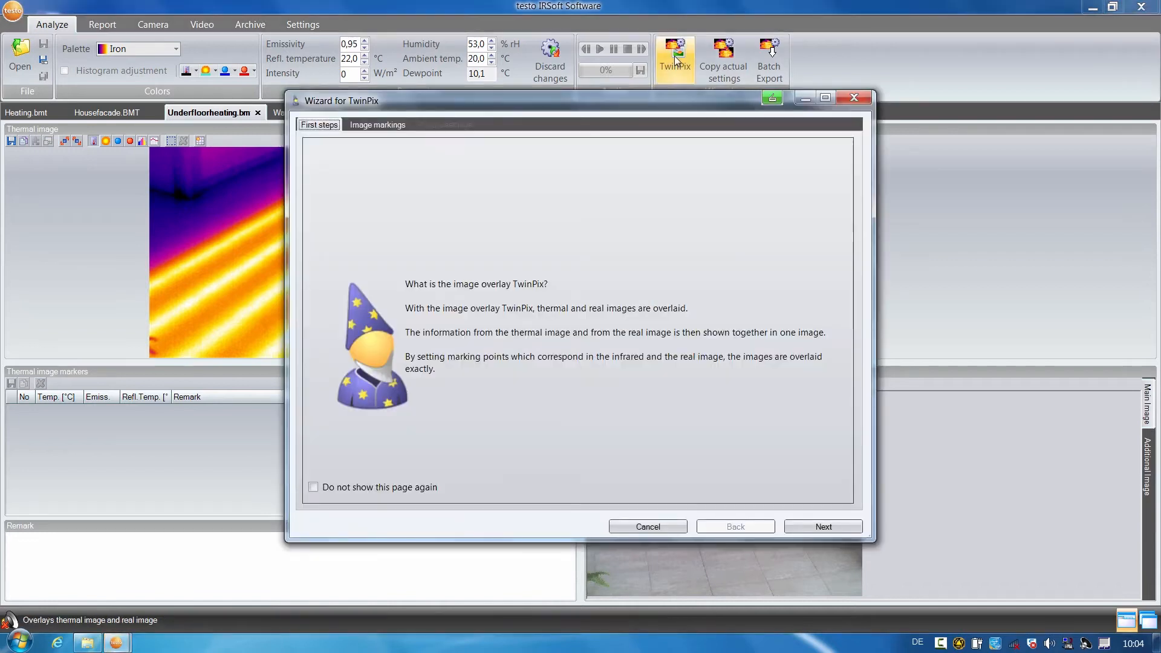
pyautogui.click(816, 528)
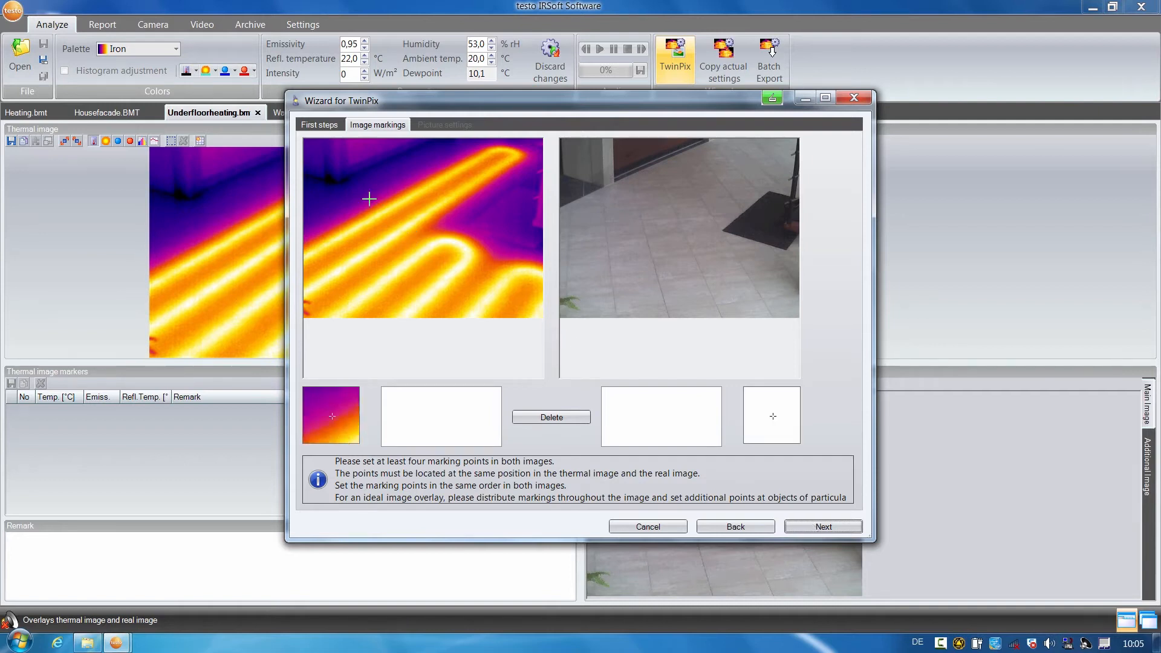
pyautogui.click(337, 185)
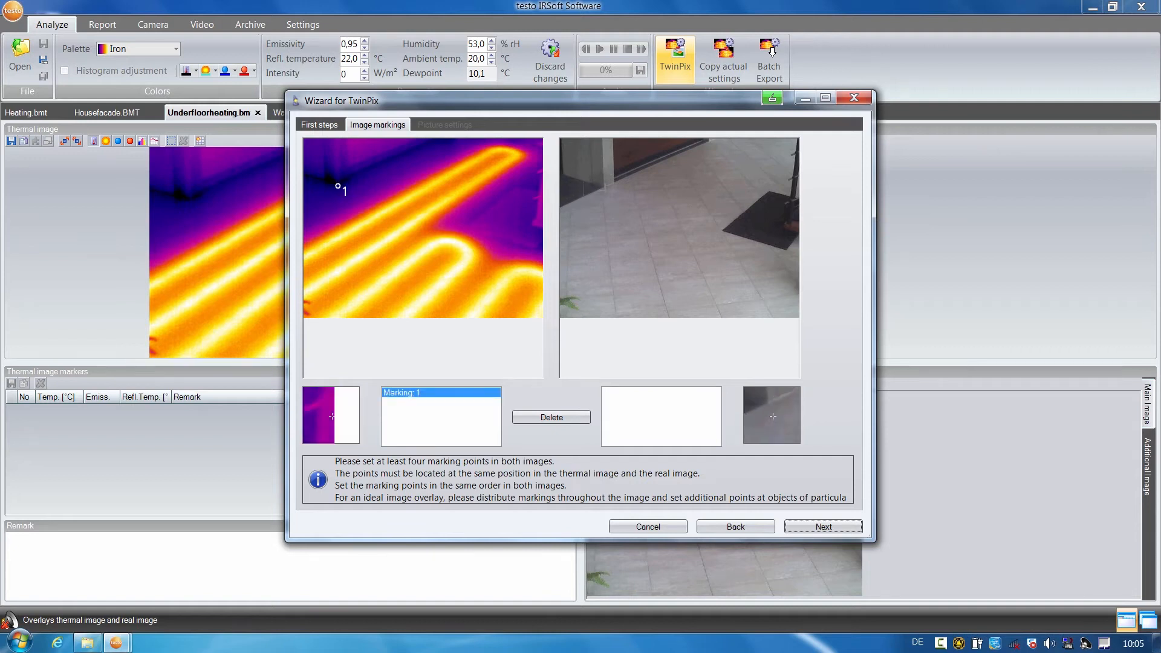
pyautogui.click(605, 191)
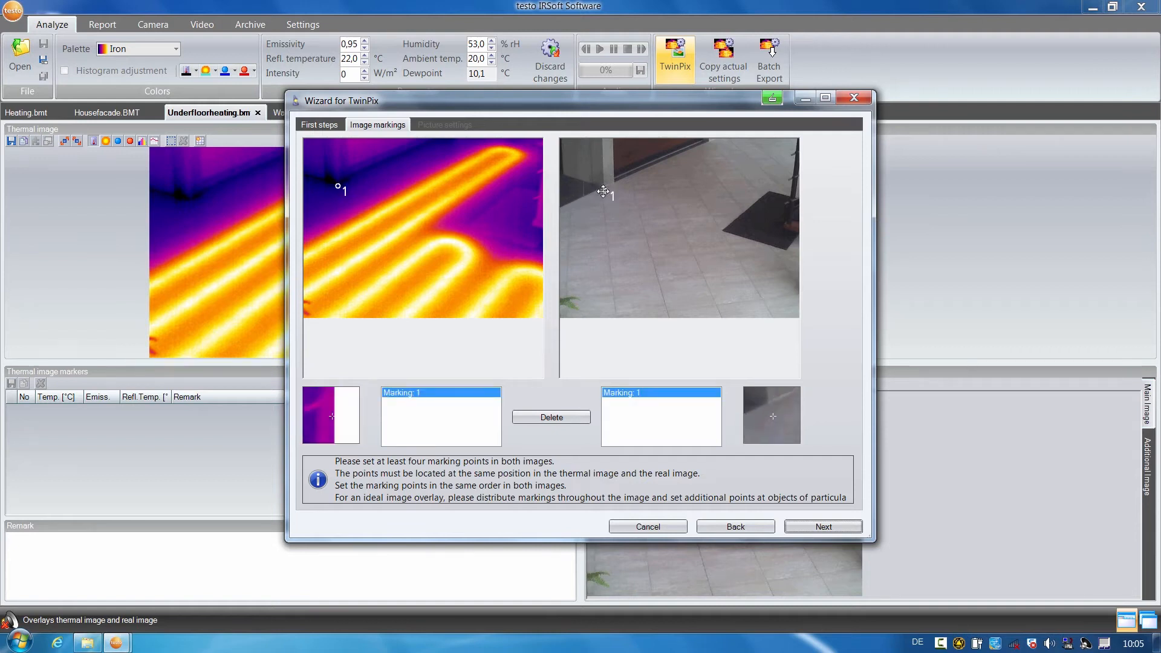
pyautogui.click(311, 310)
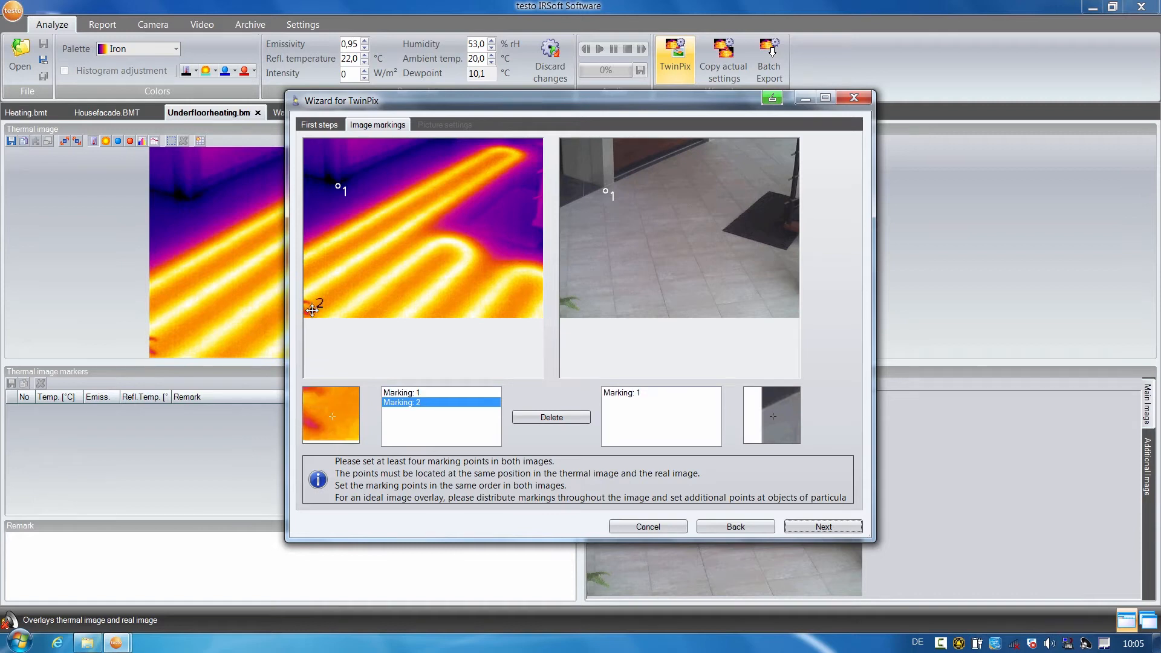
pyautogui.click(587, 311)
pyautogui.click(465, 233)
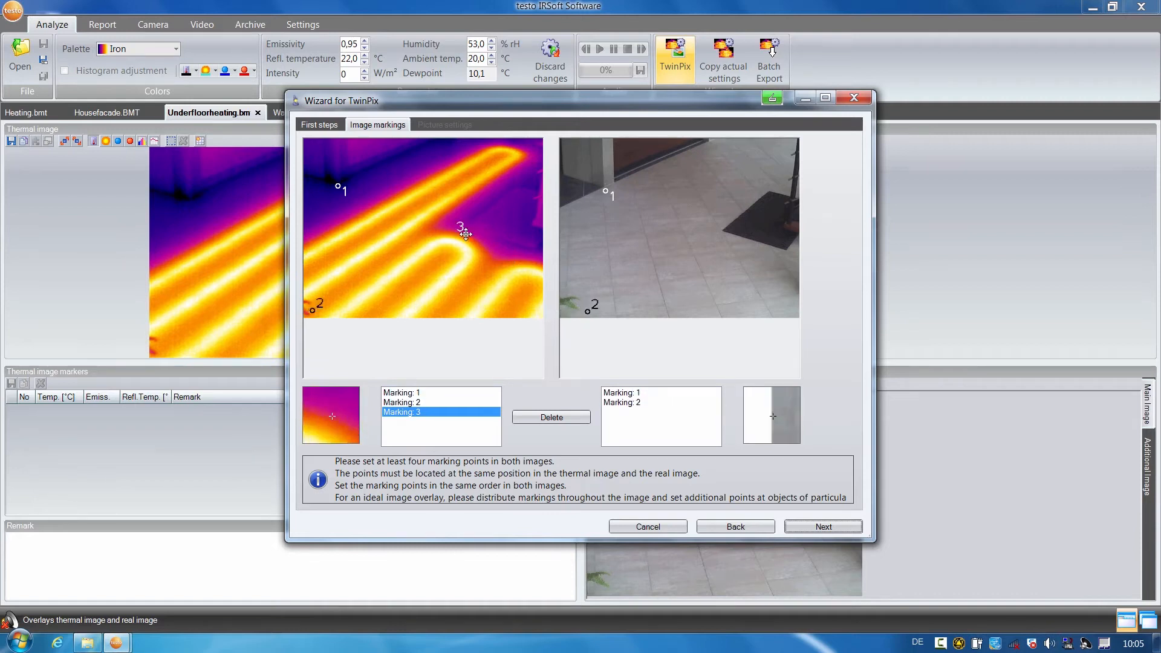
pyautogui.click(718, 230)
pyautogui.click(534, 251)
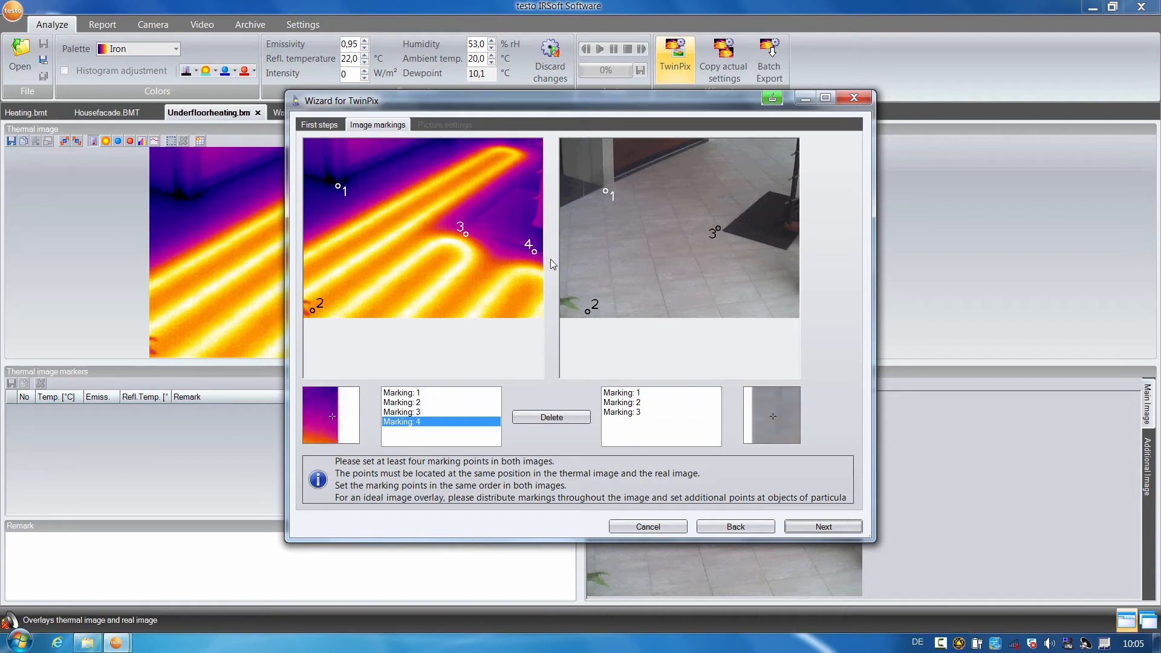
pyautogui.click(784, 254)
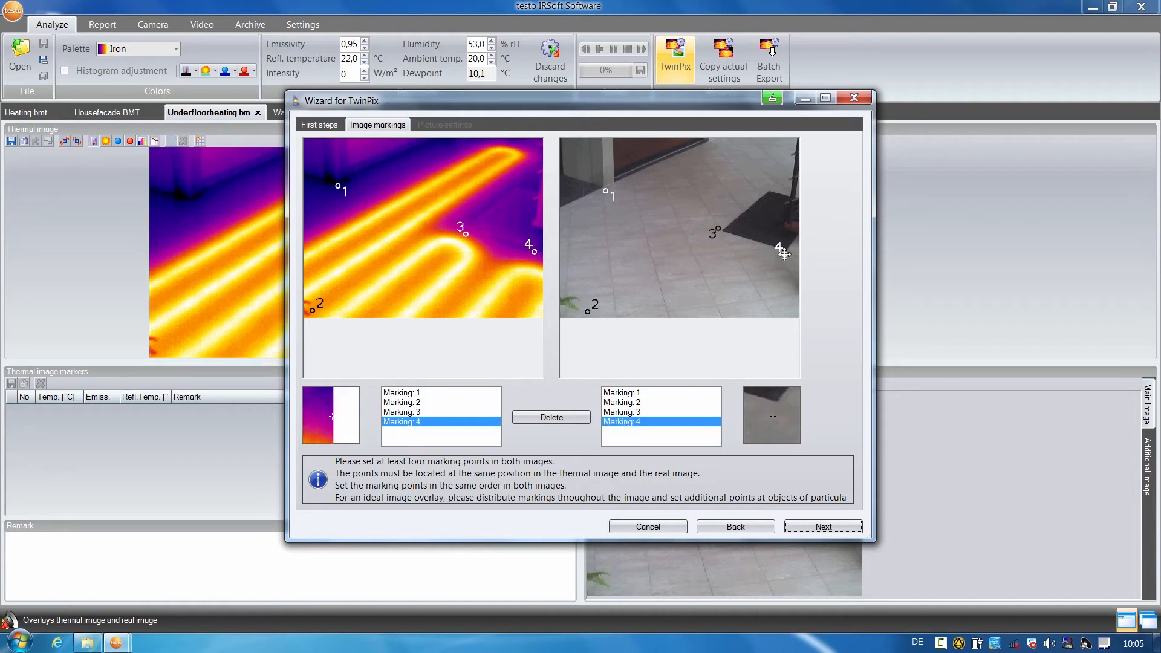
pyautogui.click(823, 526)
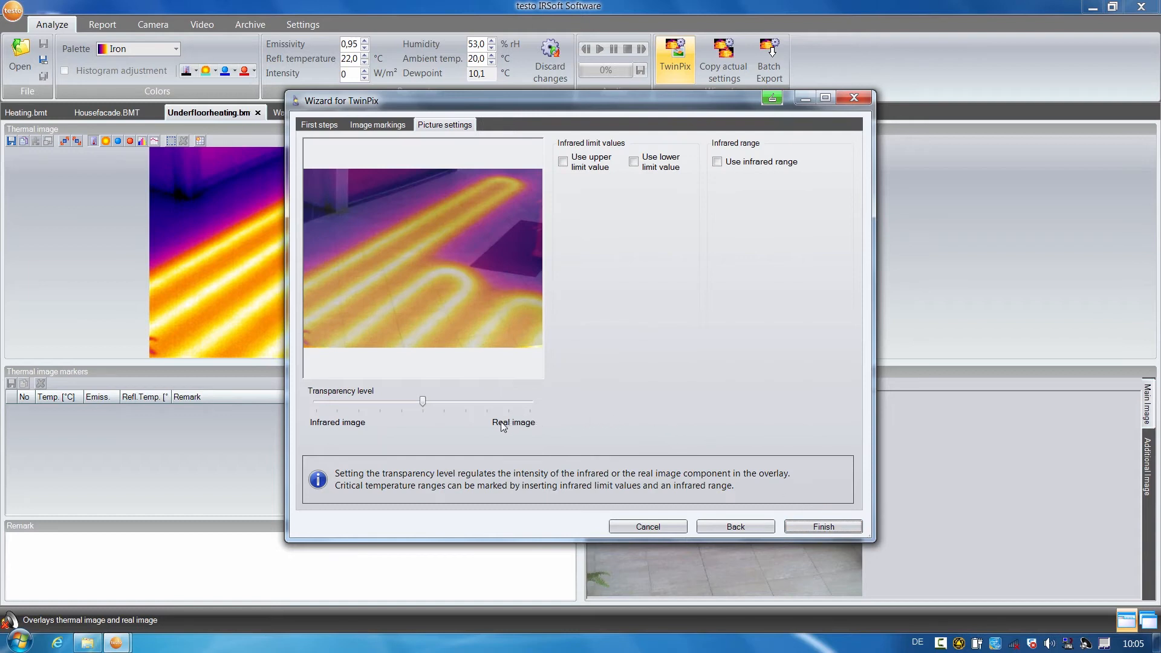
# Step: Set the overlay's transparency fully to infrared, enable an upper infrared limit of 26.6 °C and finish the TwinPix wizard
pyautogui.moveTo(423, 401); pyautogui.dragTo(318, 406)
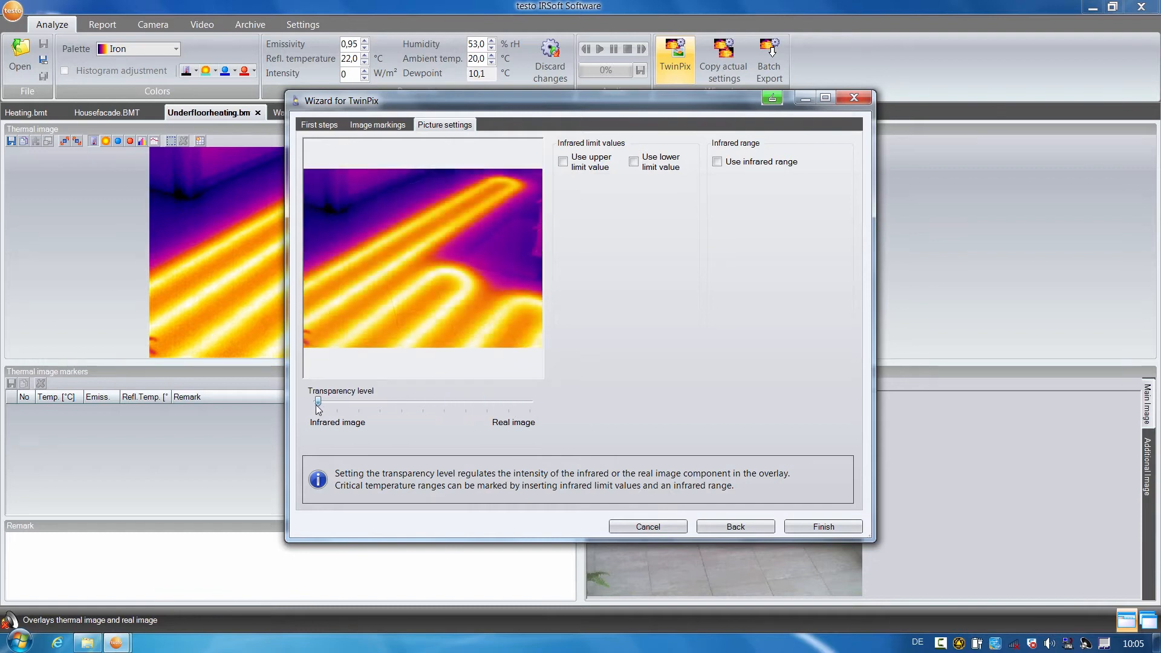
pyautogui.click(563, 162)
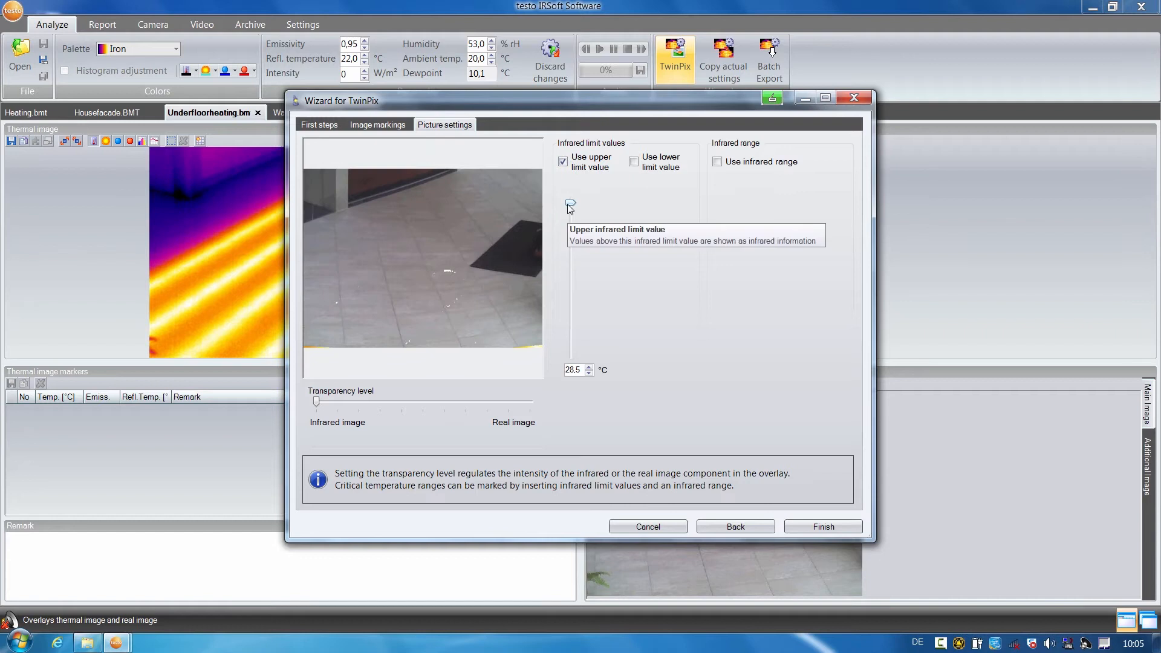
pyautogui.moveTo(568, 204); pyautogui.dragTo(568, 240)
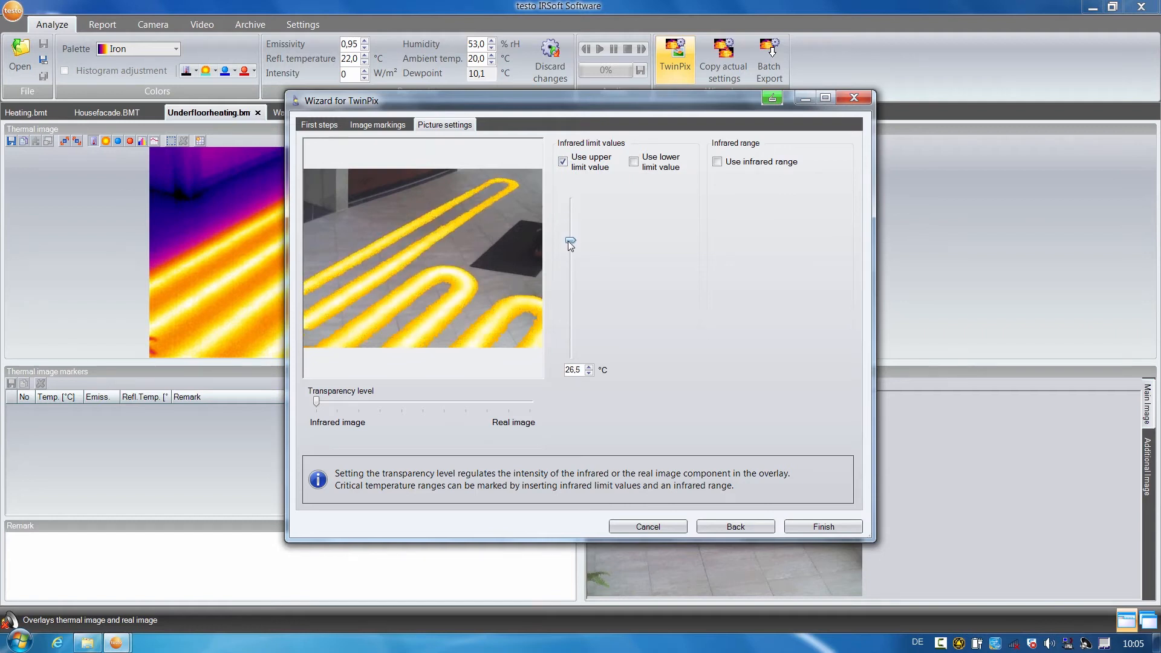
pyautogui.moveTo(568, 241); pyautogui.dragTo(569, 238)
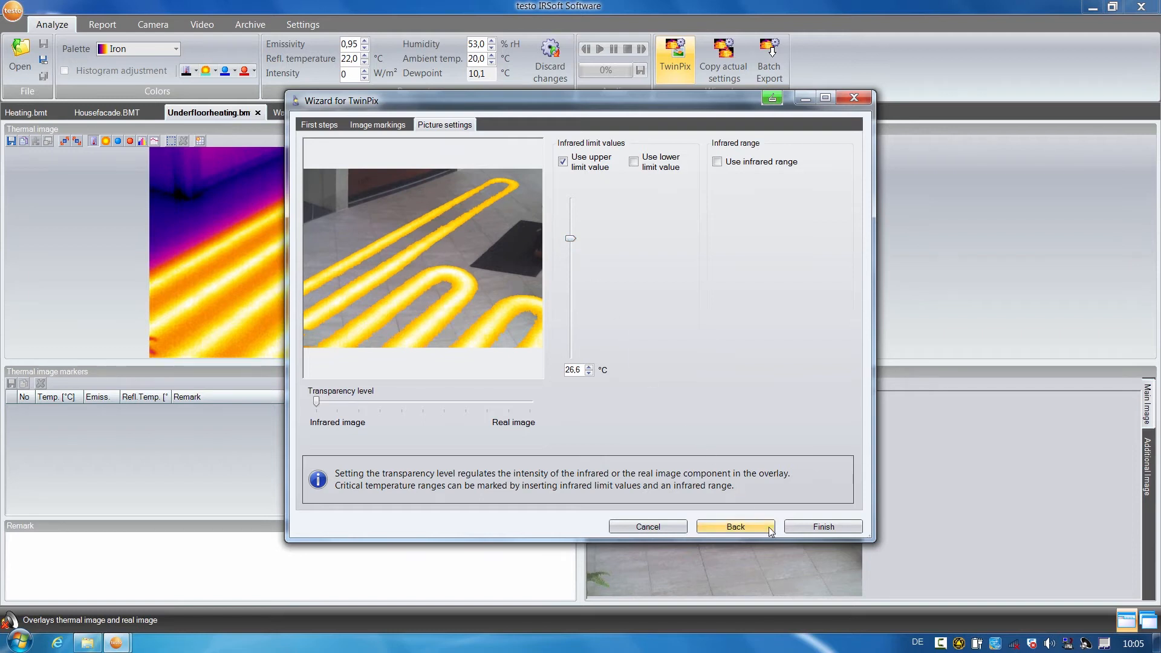
pyautogui.click(814, 528)
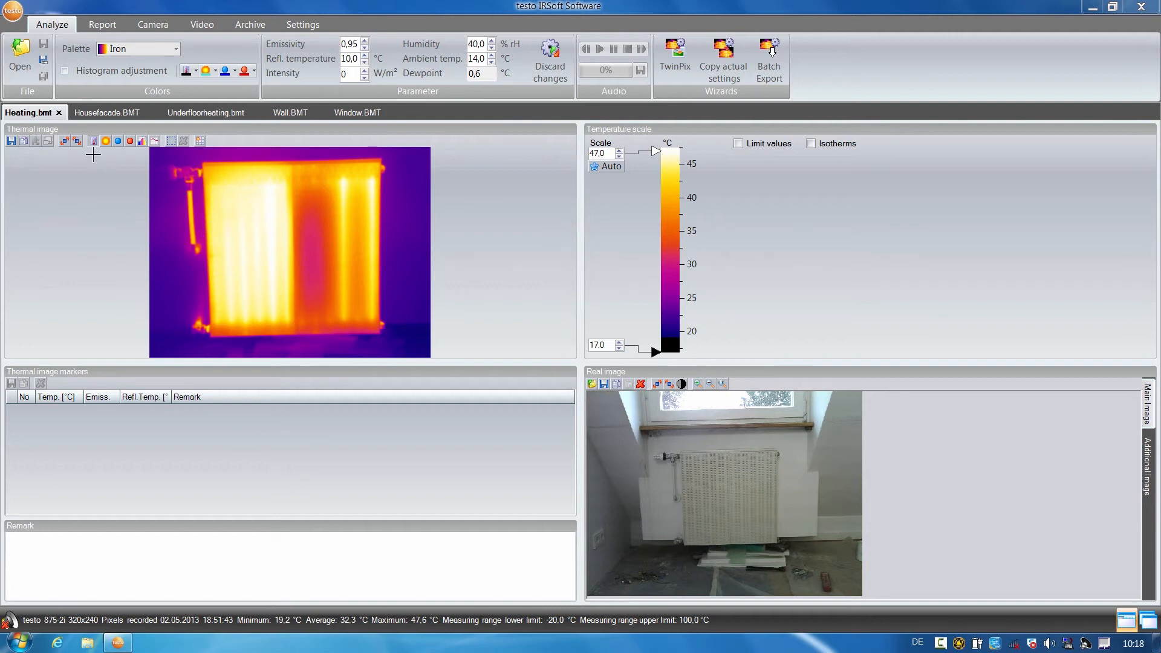
# Step: Mark the cold spot and the hot spot in the Heating thermal image, each with a rectangle covering the radiator surface
pyautogui.click(118, 141)
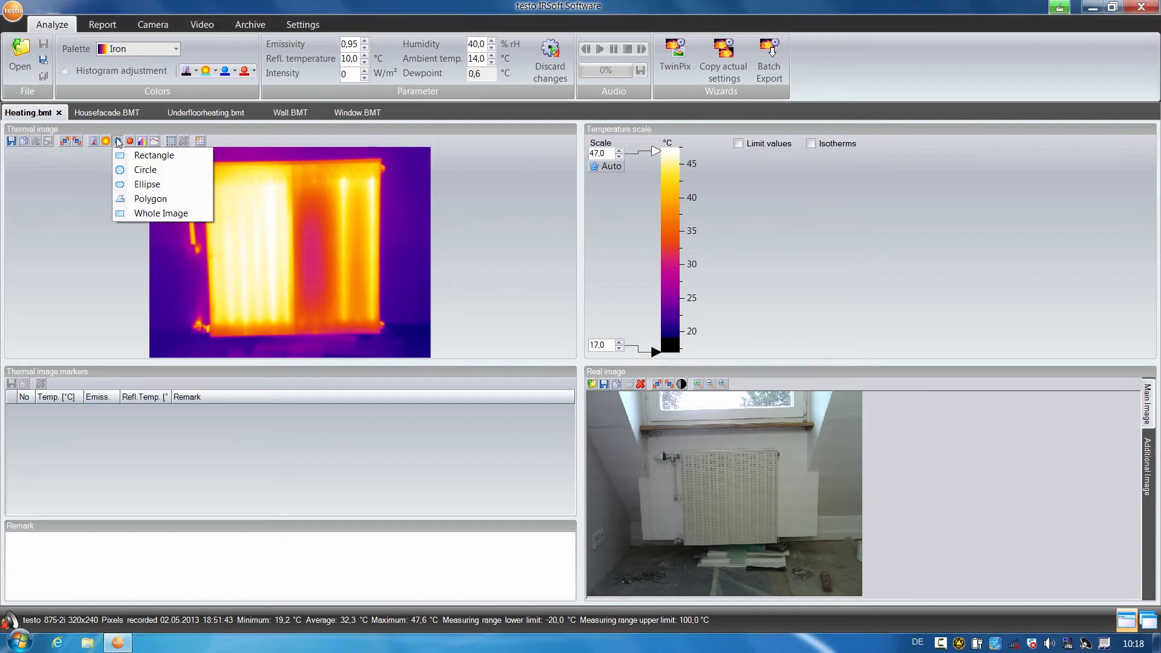
pyautogui.click(151, 156)
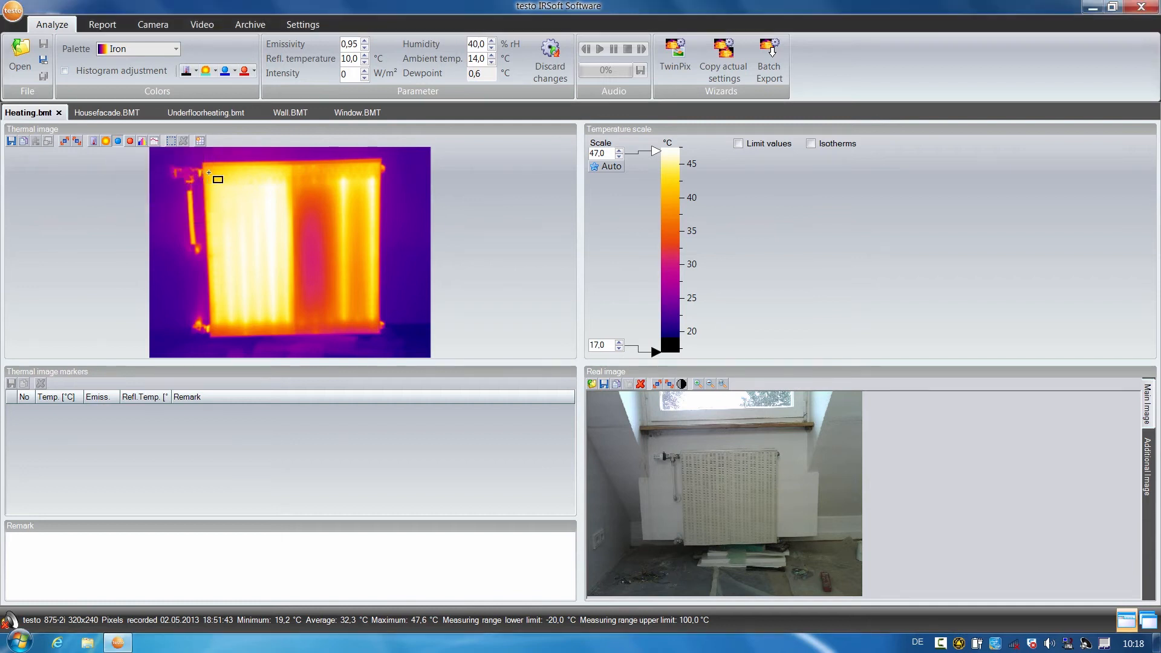
pyautogui.moveTo(213, 173); pyautogui.dragTo(376, 323)
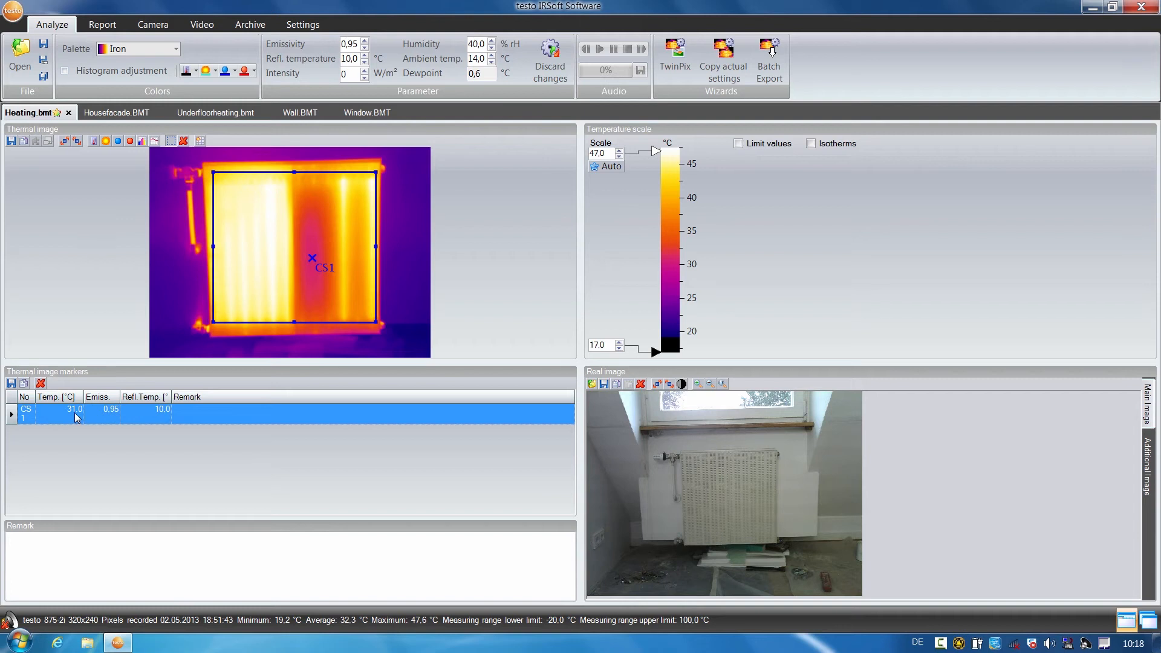
pyautogui.click(132, 145)
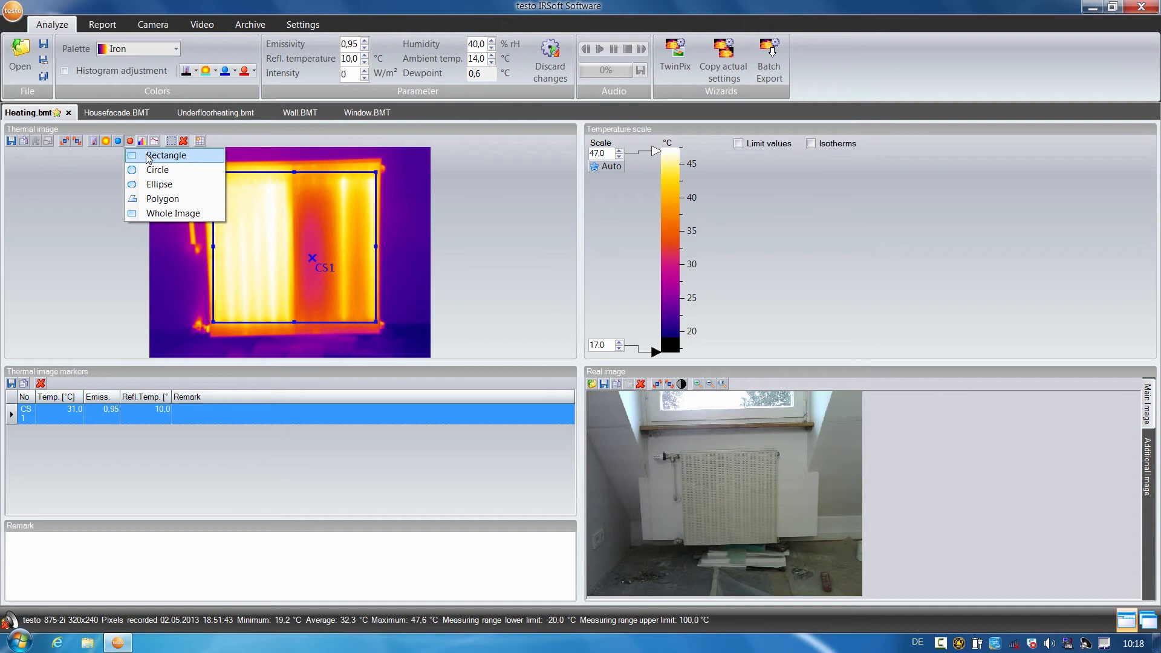
pyautogui.click(179, 156)
pyautogui.moveTo(213, 176); pyautogui.dragTo(372, 321)
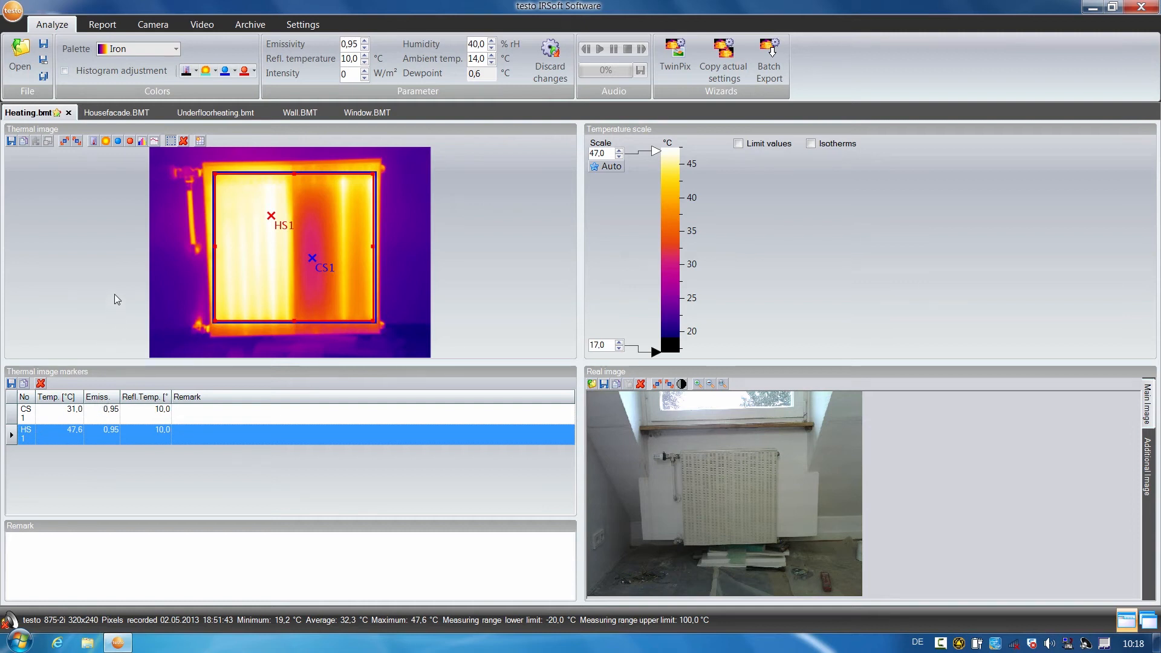
# Step: Draw an arbitrary, nearly horizontal profile line across the lower part of the radiator in the Heating thermal image
pyautogui.click(155, 143)
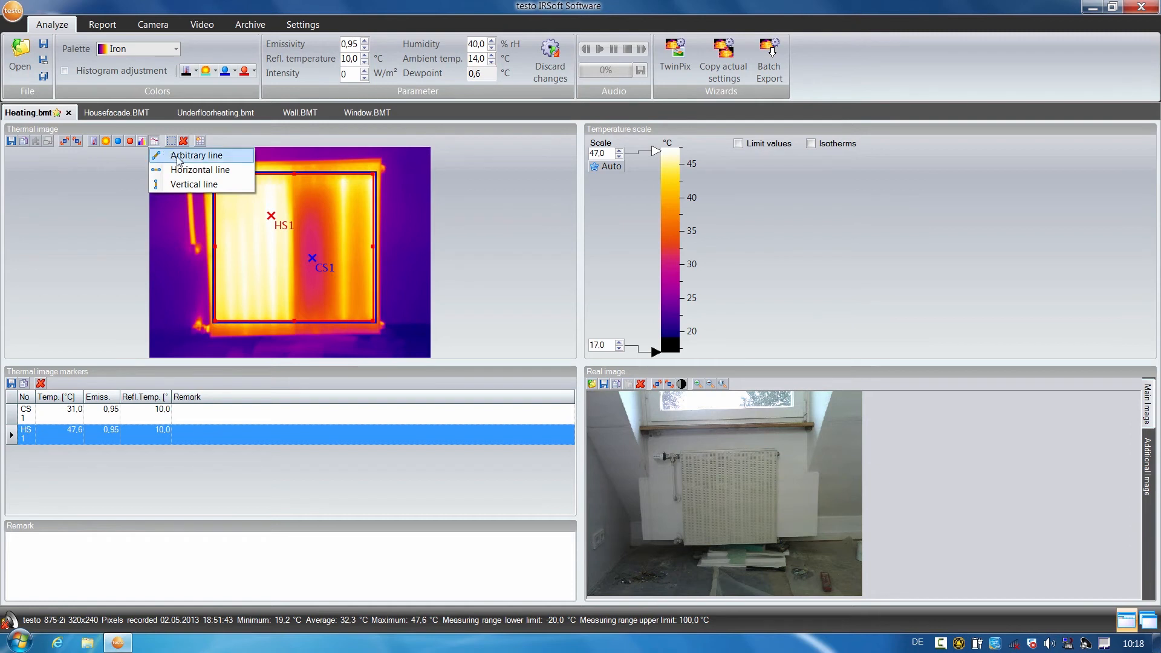
pyautogui.click(181, 155)
pyautogui.moveTo(217, 289); pyautogui.dragTo(373, 293)
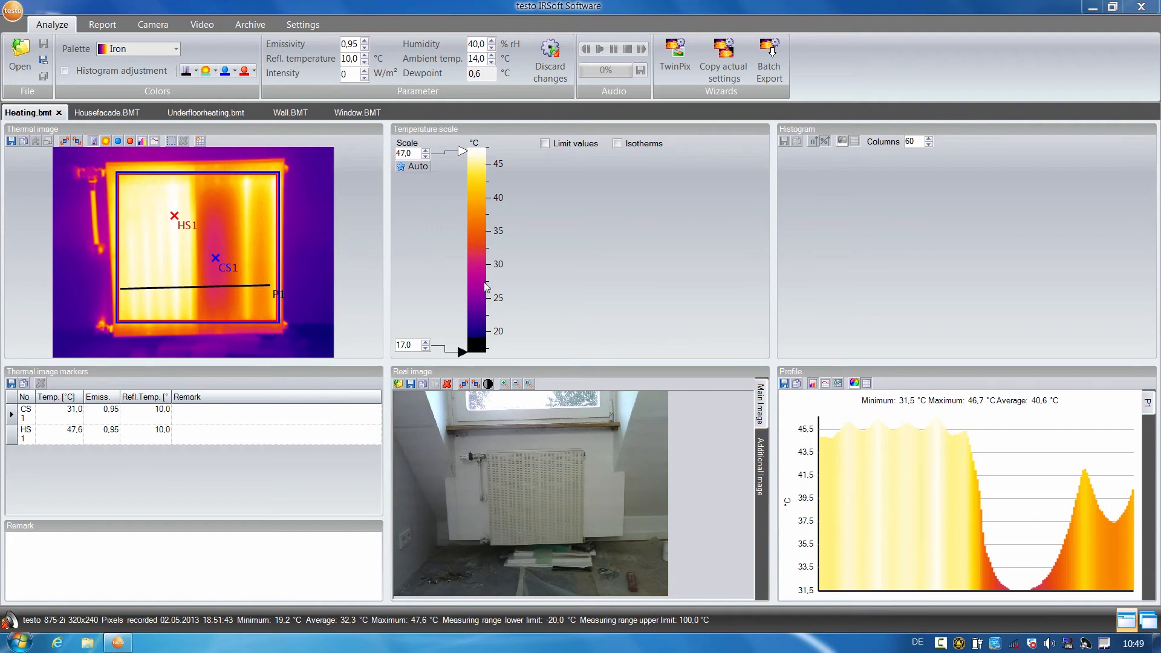
# Step: Start a new report with the Standard report template and add all available thermal images to it
pyautogui.click(94, 25)
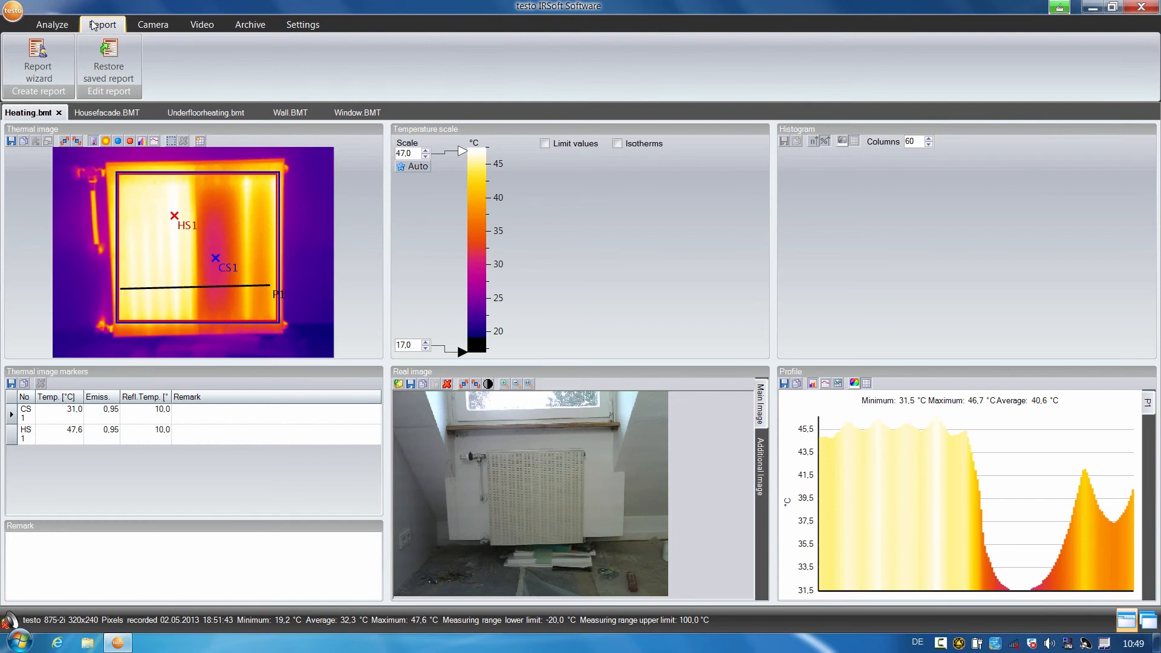
pyautogui.click(36, 61)
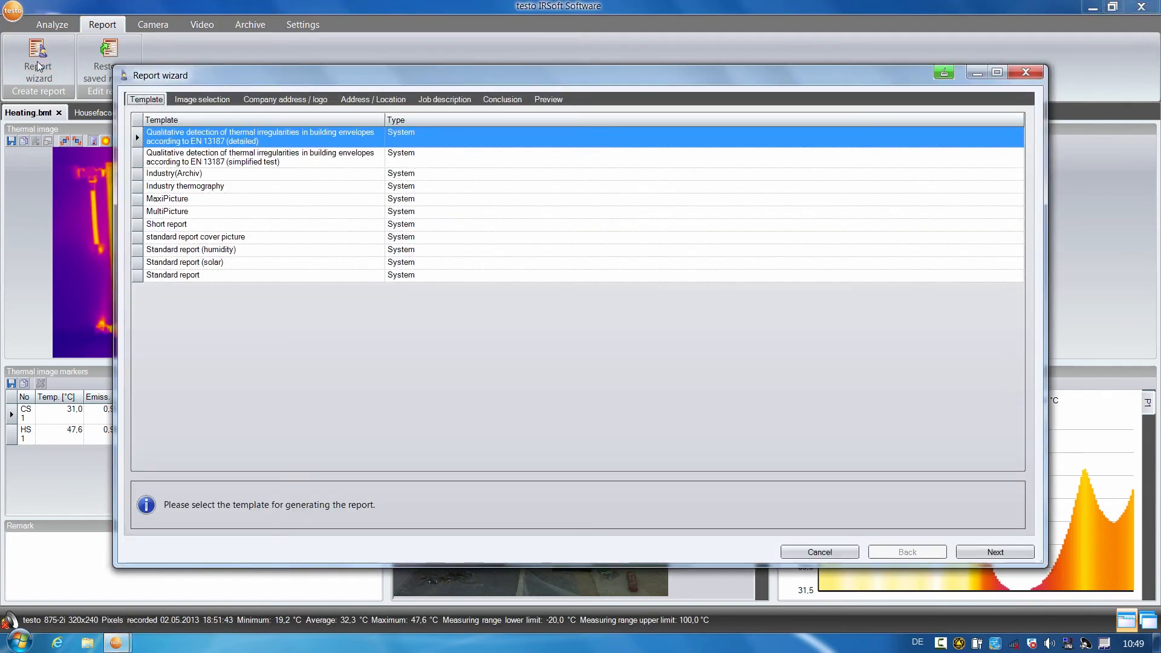
pyautogui.click(159, 275)
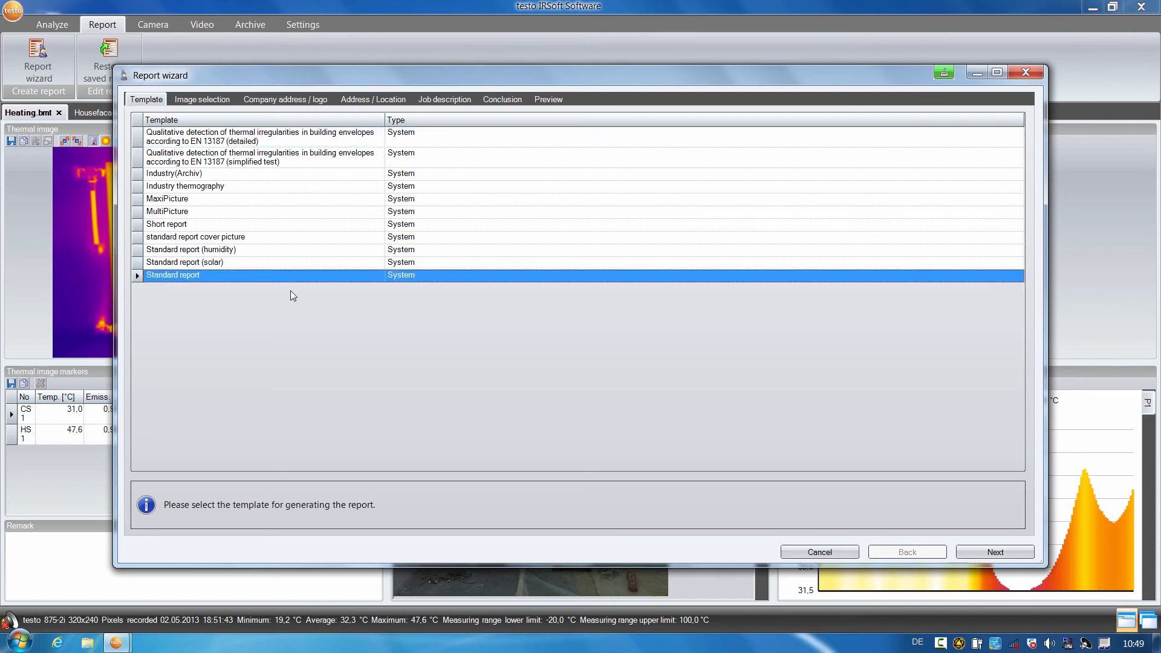
pyautogui.click(1001, 554)
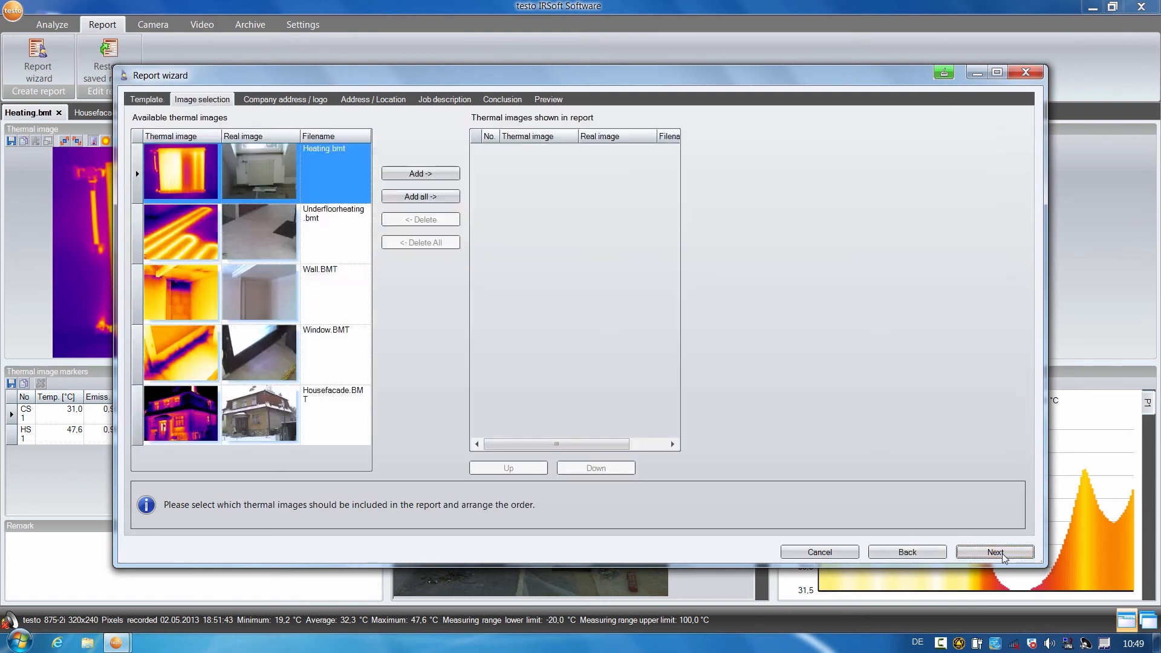
pyautogui.click(411, 197)
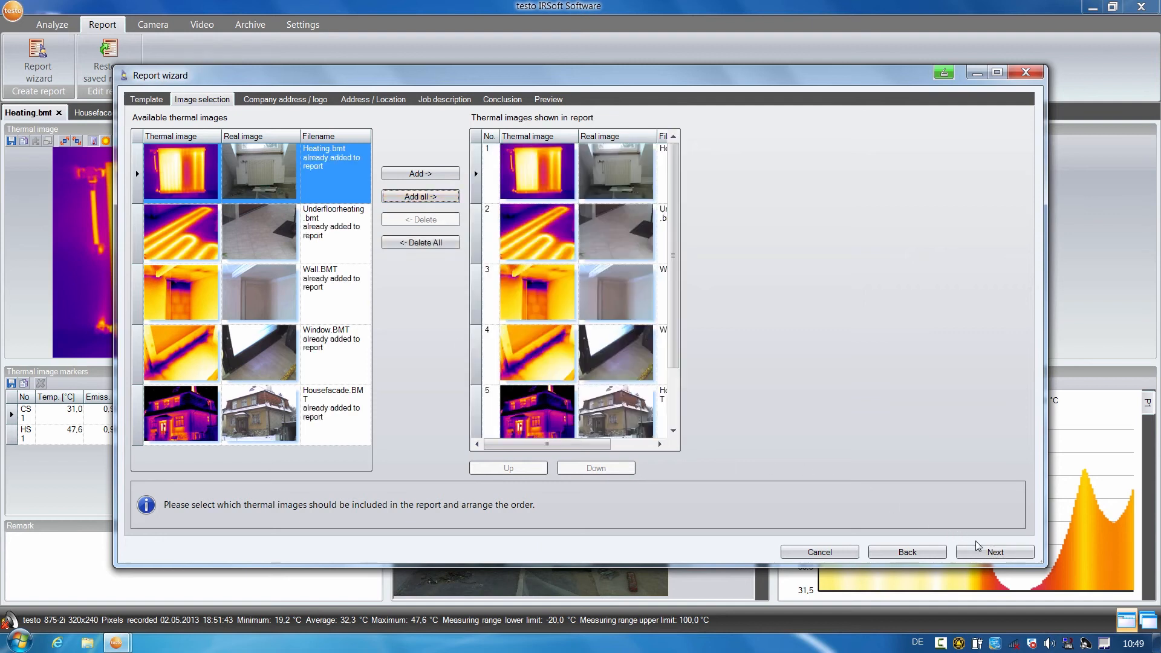
# Step: Keep the default company, address, job description and conclusion entries, generate the report preview and review it through to its last page
pyautogui.click(987, 552)
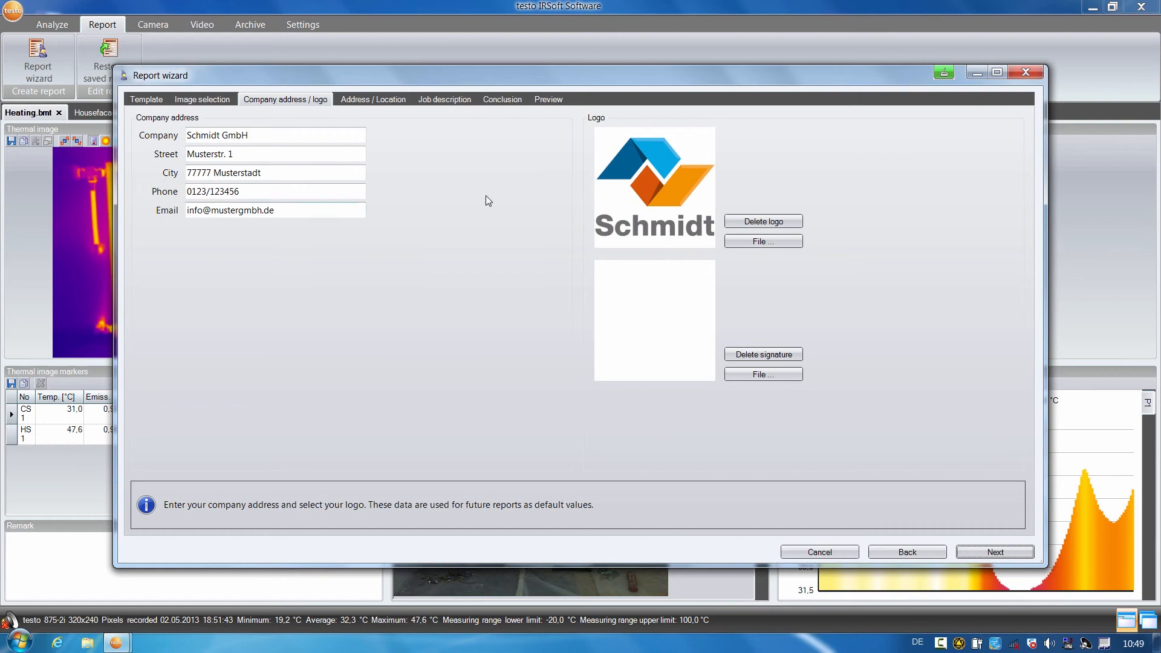
pyautogui.click(977, 551)
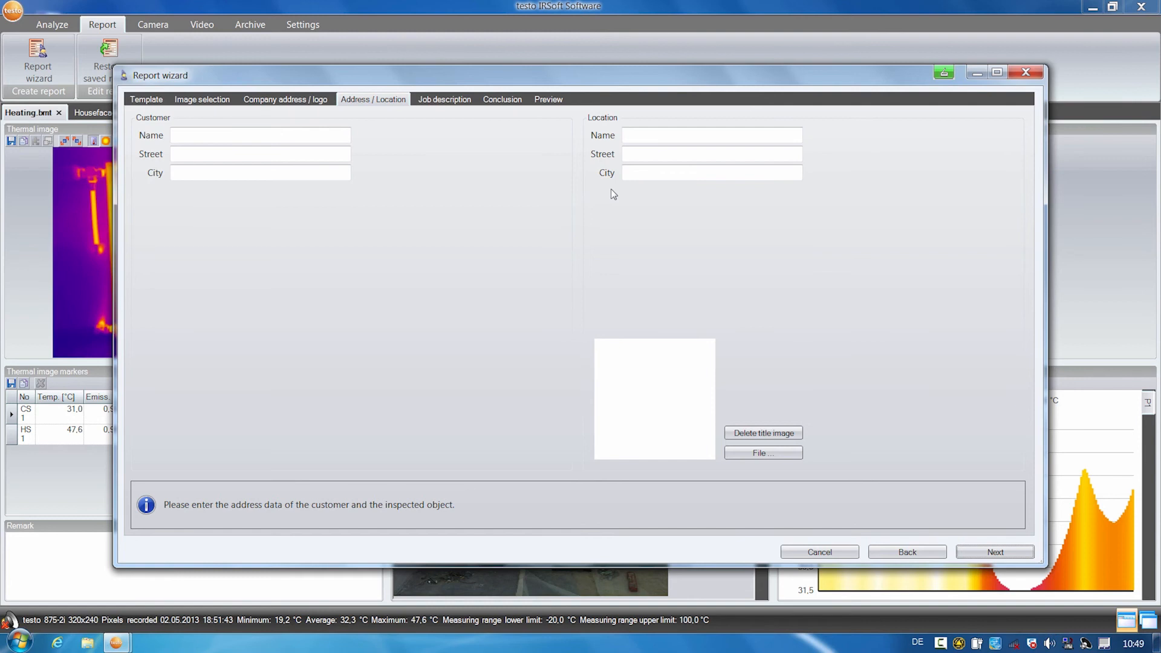
pyautogui.click(984, 554)
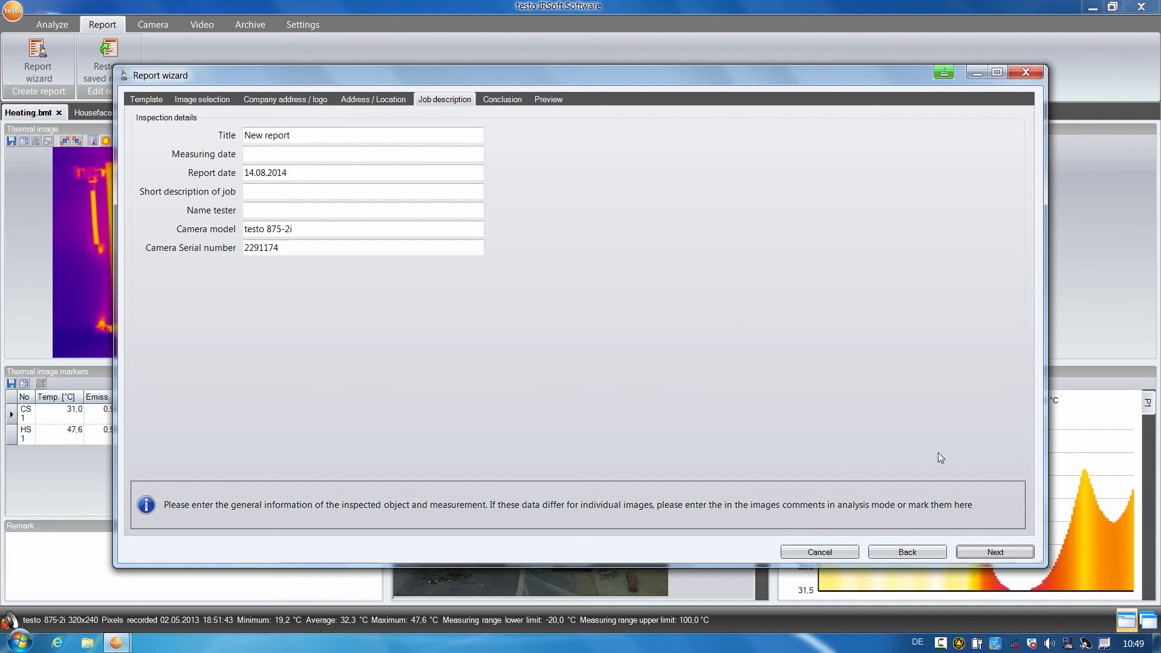
pyautogui.click(987, 553)
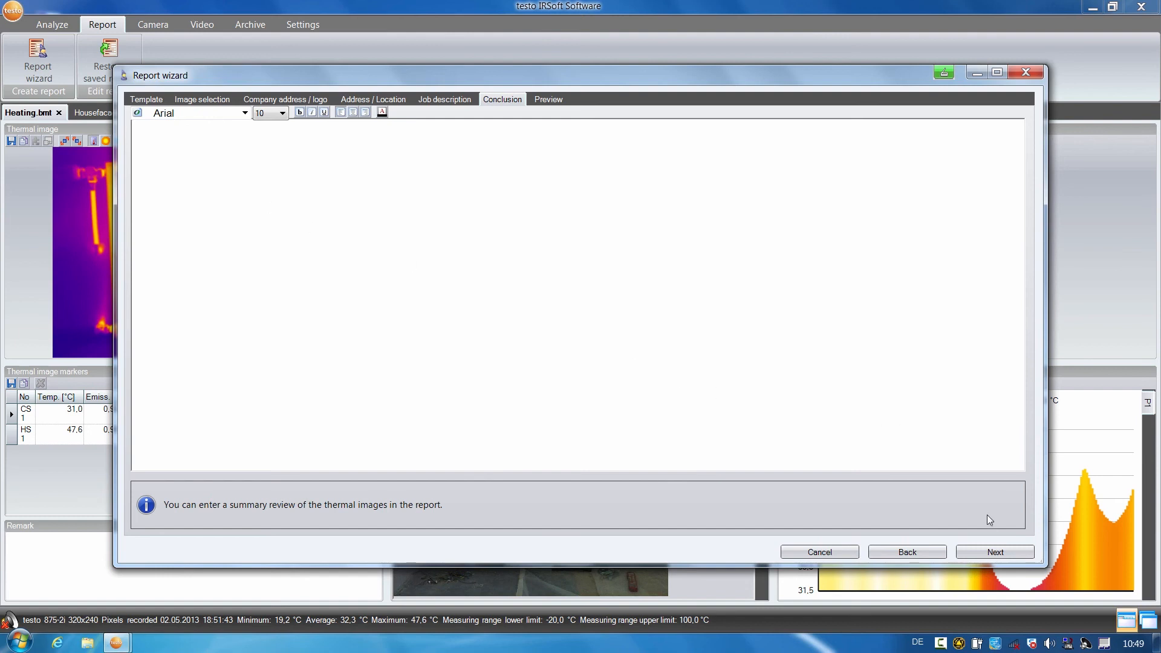
pyautogui.click(978, 555)
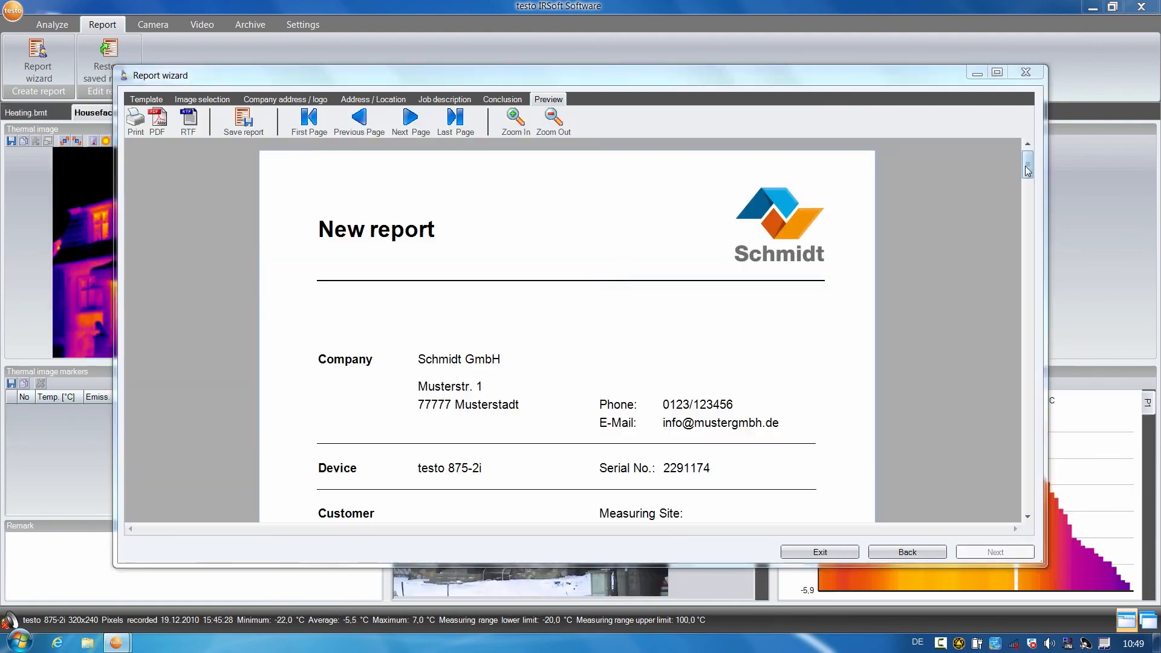
pyautogui.moveTo(1027, 170); pyautogui.dragTo(1013, 525)
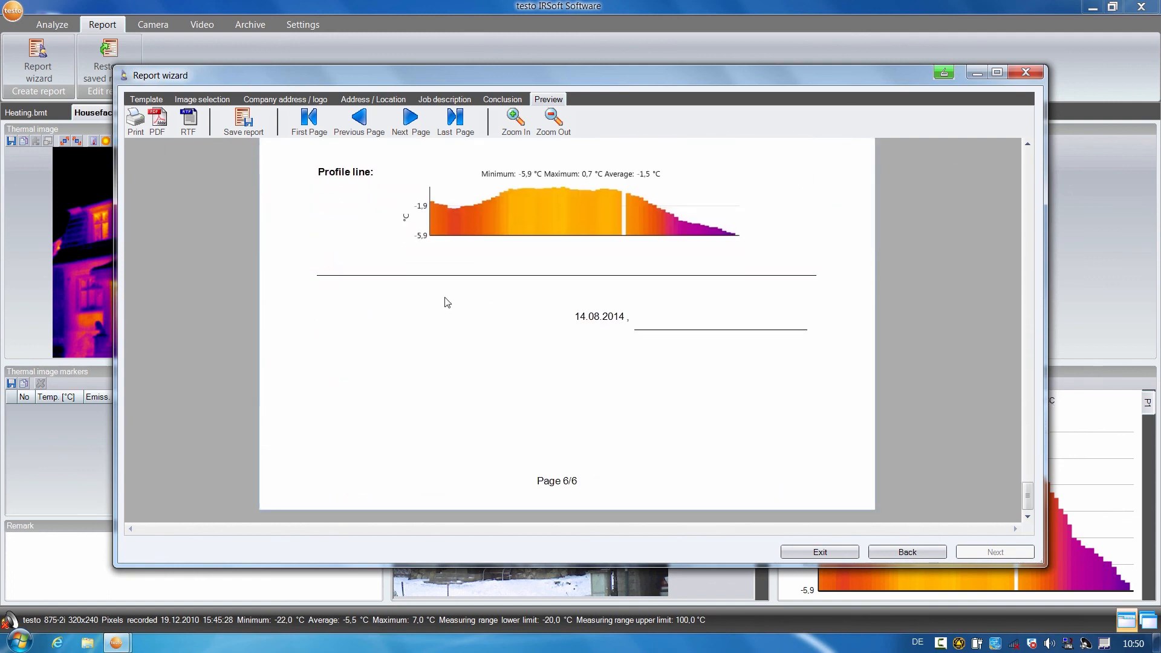
# Step: Save the report as the Testo infrared report file "New report" in the 01_Pics folder and export it there as a PDF of the same name
pyautogui.click(243, 120)
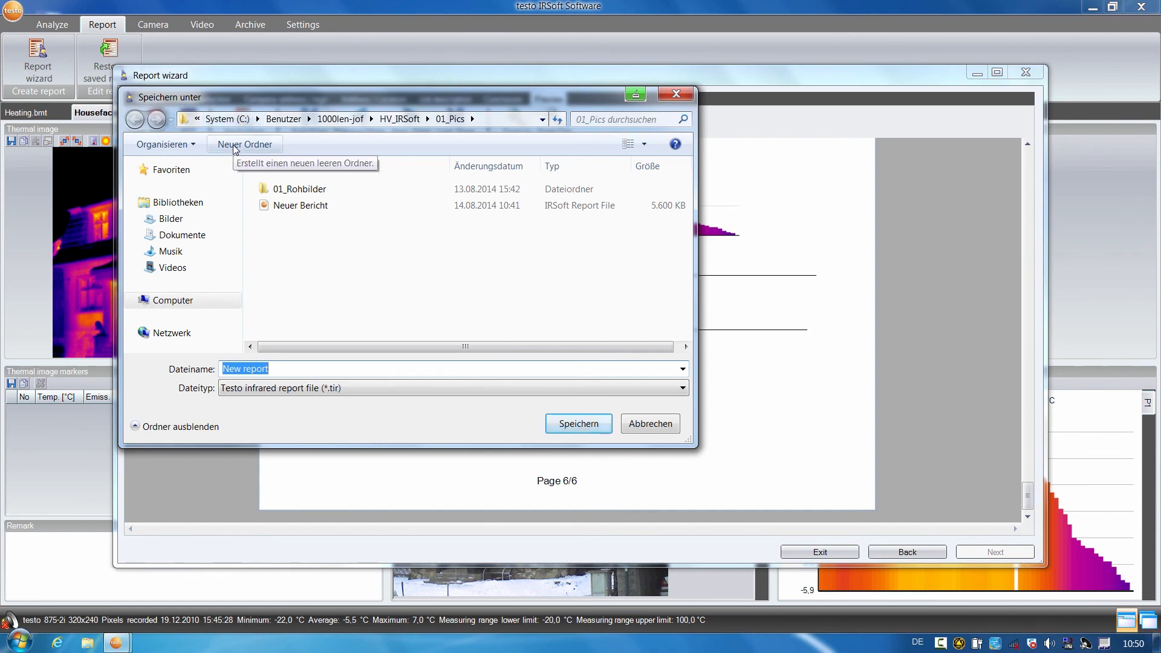
pyautogui.click(578, 426)
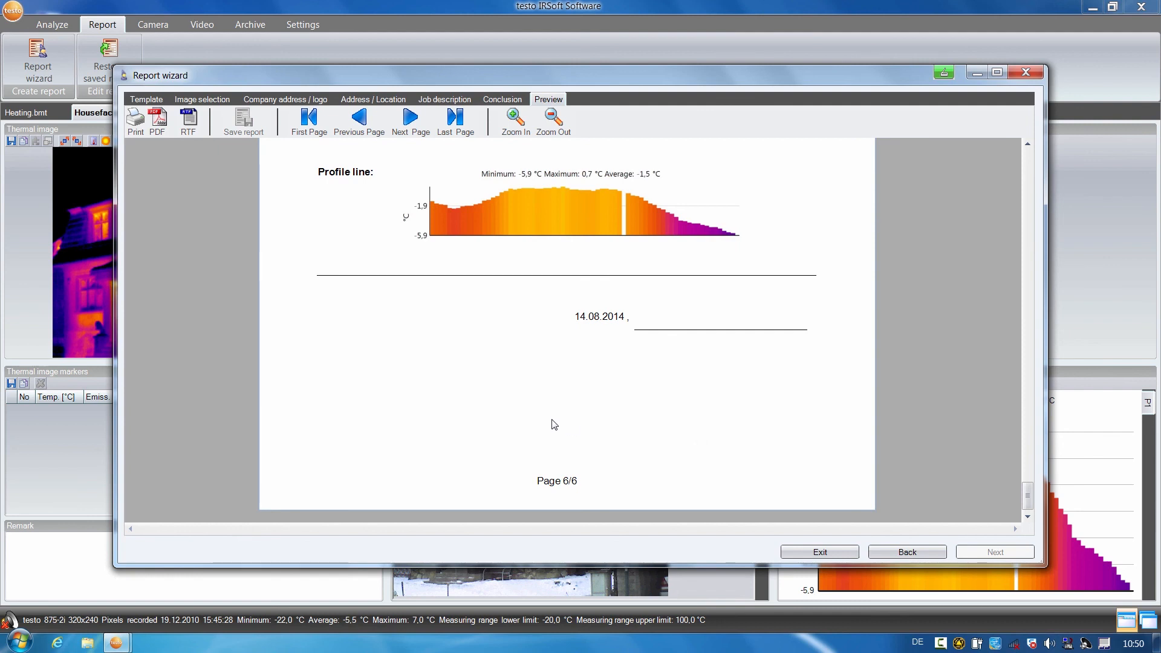
pyautogui.click(156, 121)
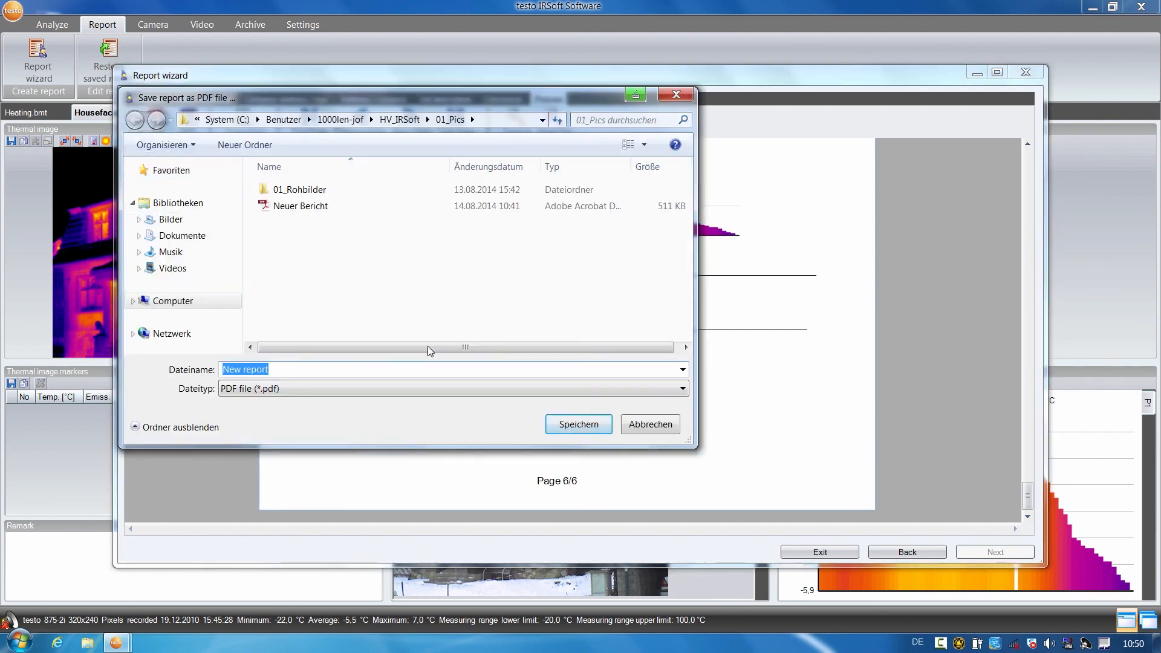
pyautogui.click(590, 425)
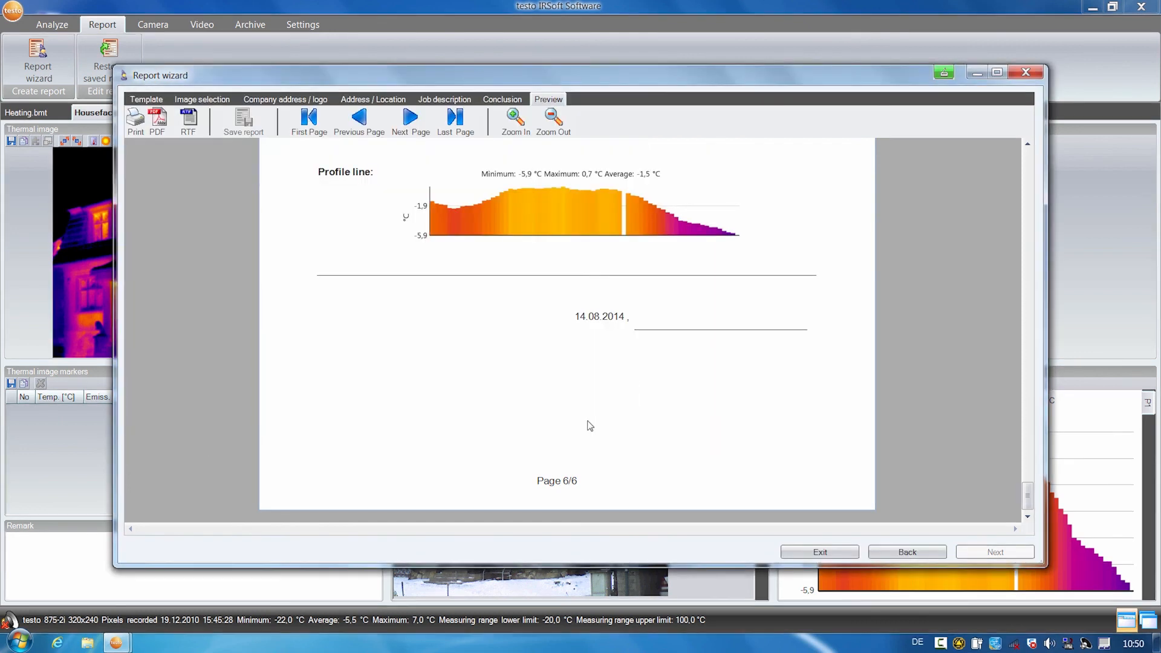